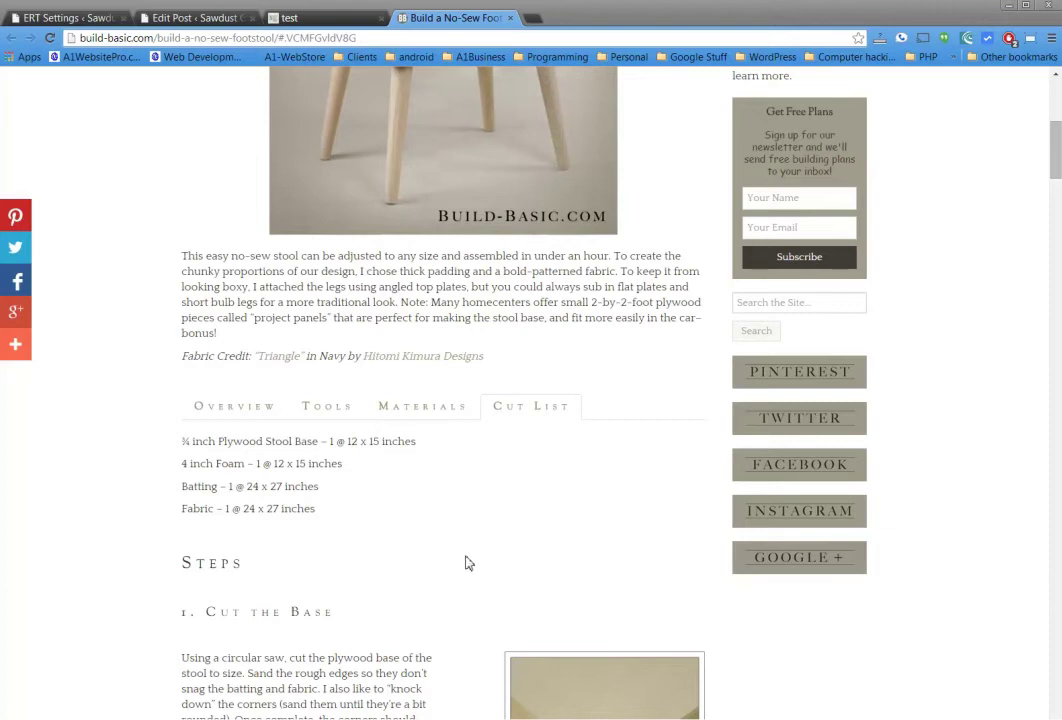
- Look through the Overview, Tools, Materials and Cut List sections on the no-sew footstool page
click(222, 412)
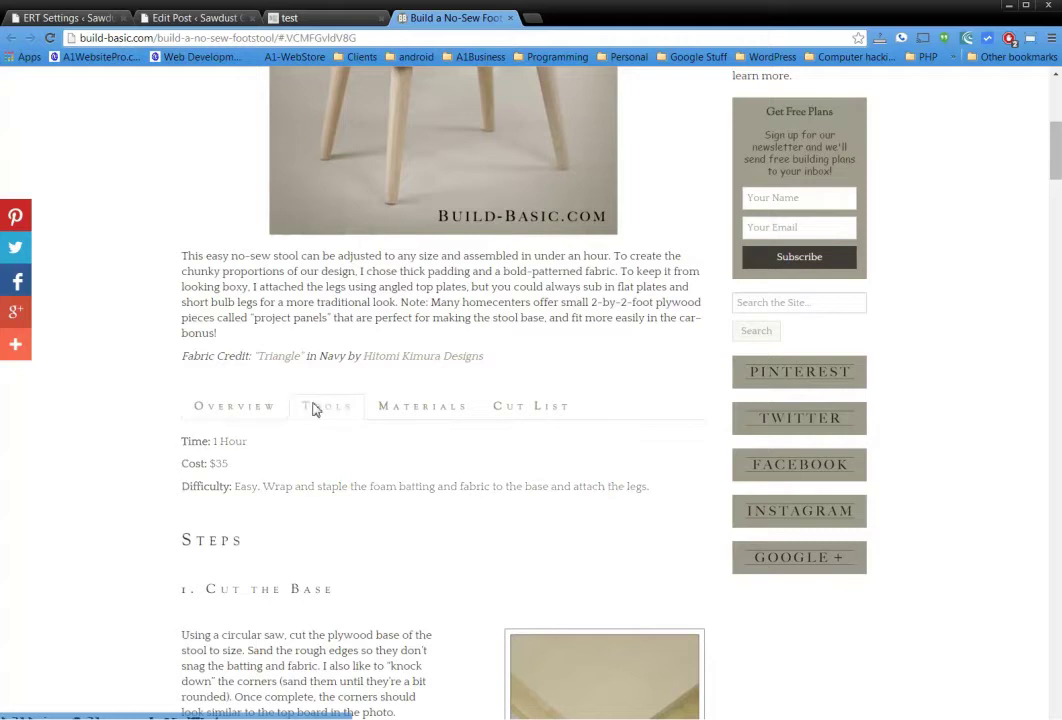
click(313, 408)
click(465, 407)
click(531, 407)
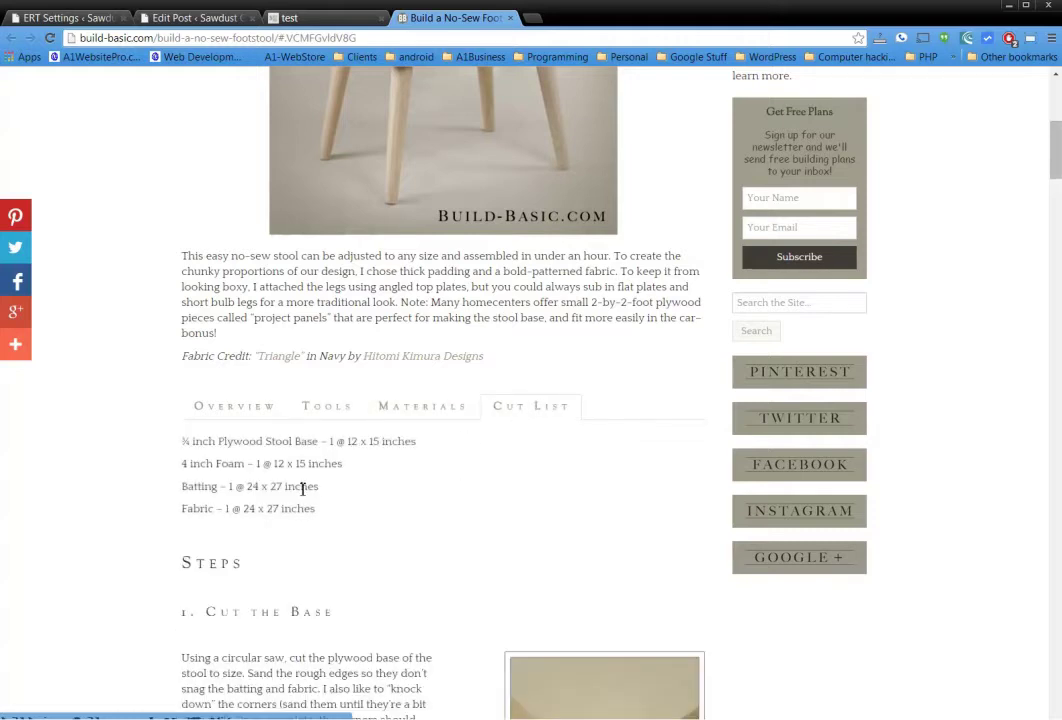
- View the Tools, Materials and Cutlist sections of the test post preview and compare them with the footstool page
click(335, 18)
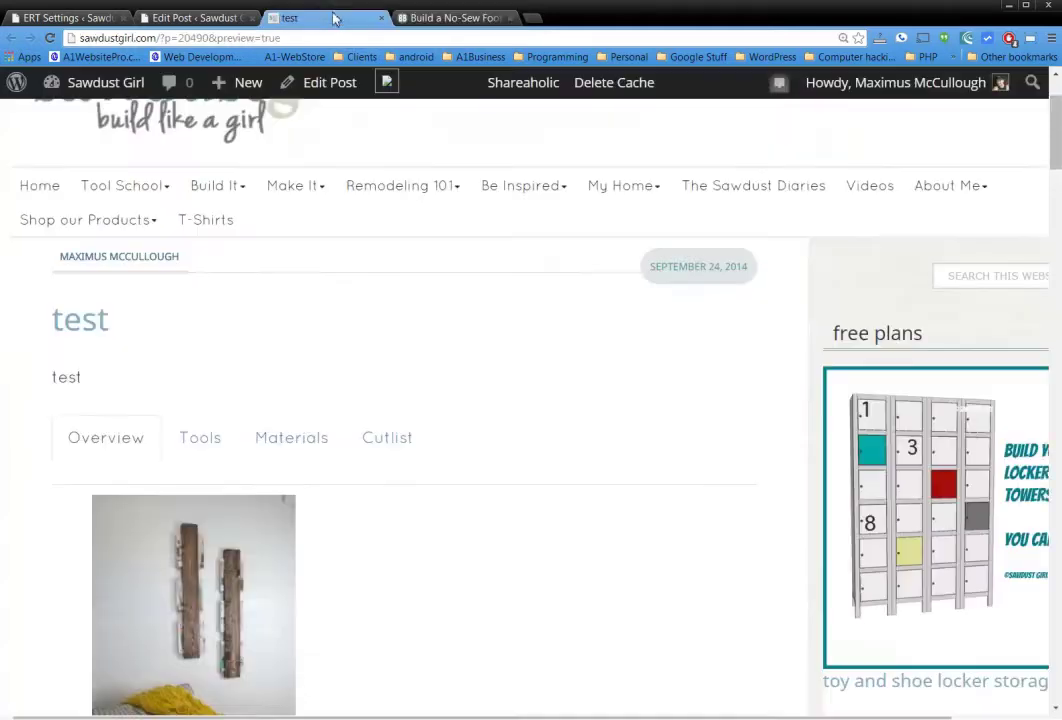
click(184, 443)
click(287, 446)
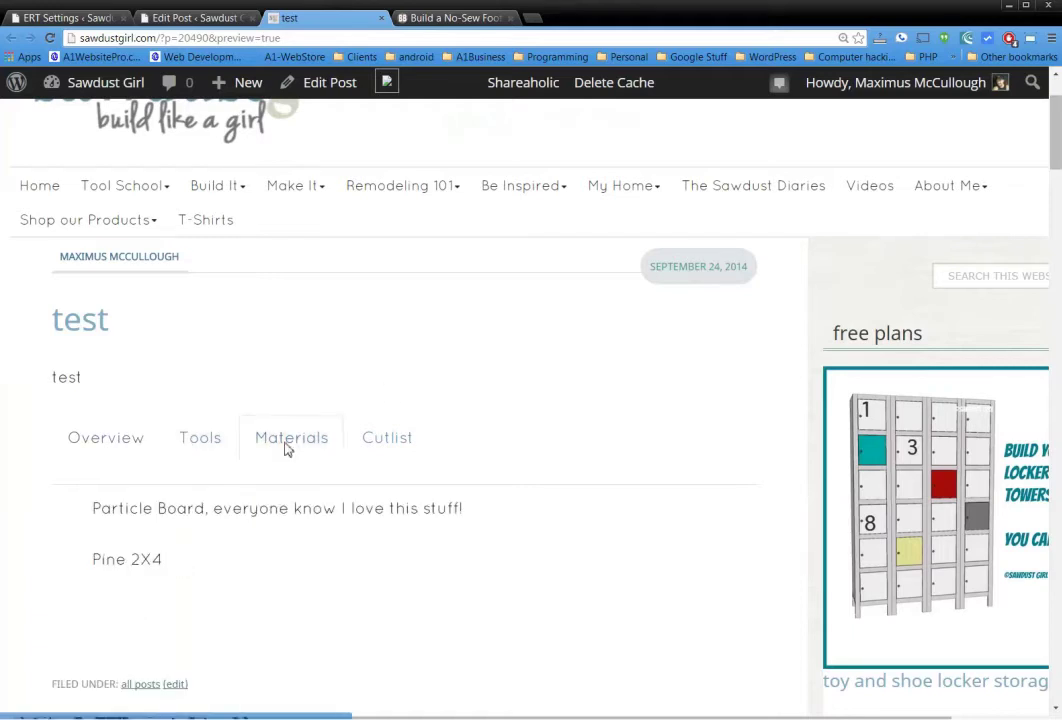
click(386, 443)
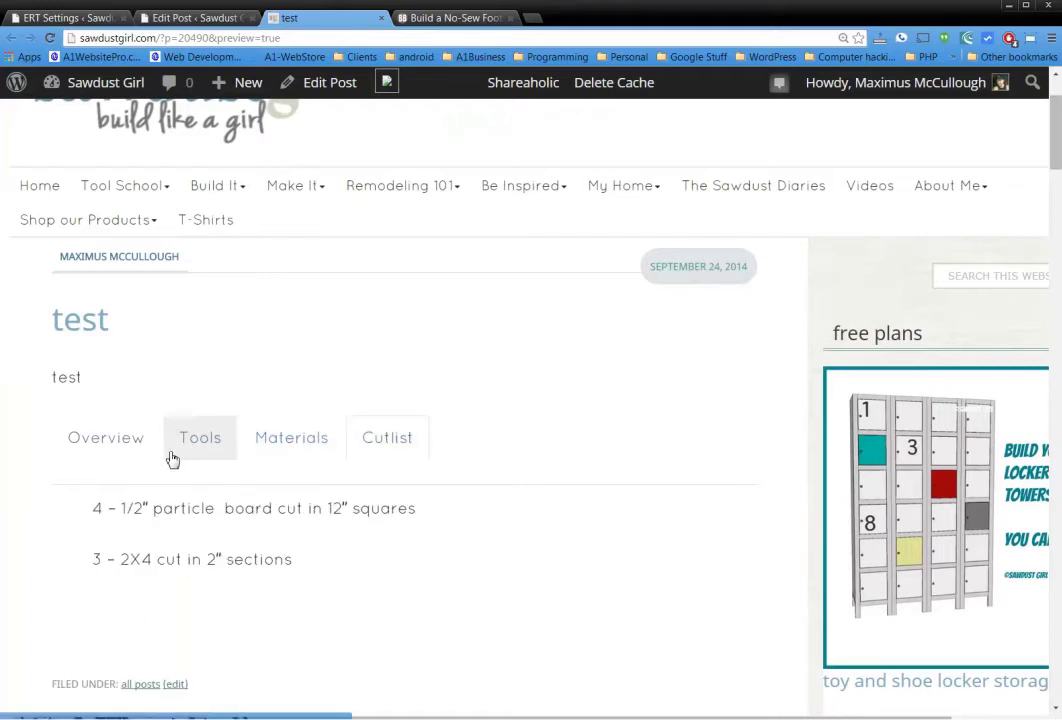
click(450, 19)
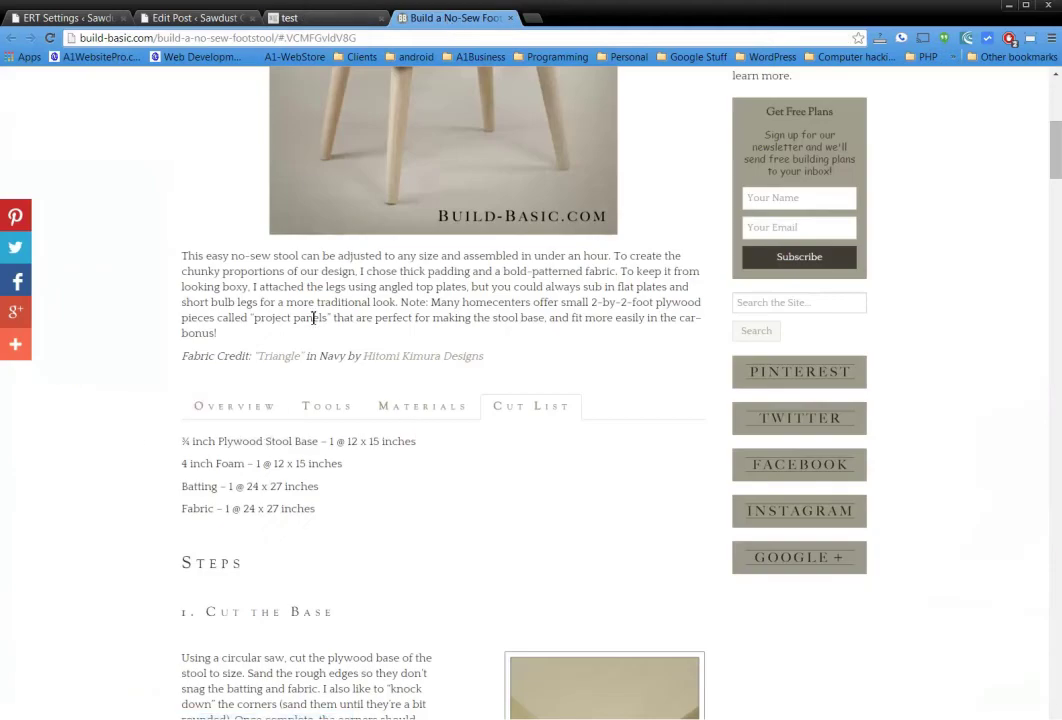
- Review the contents of the Overview, Tools, Materials and Cutlist sections in the test post preview
click(325, 20)
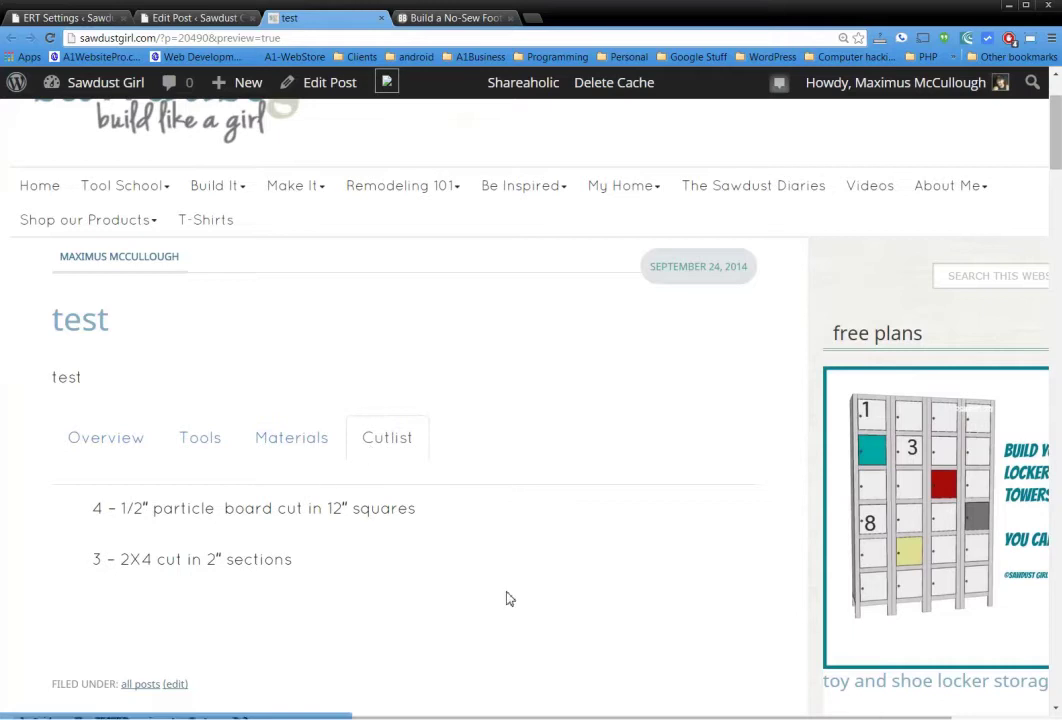
click(102, 457)
scroll(206, 465, down, 3)
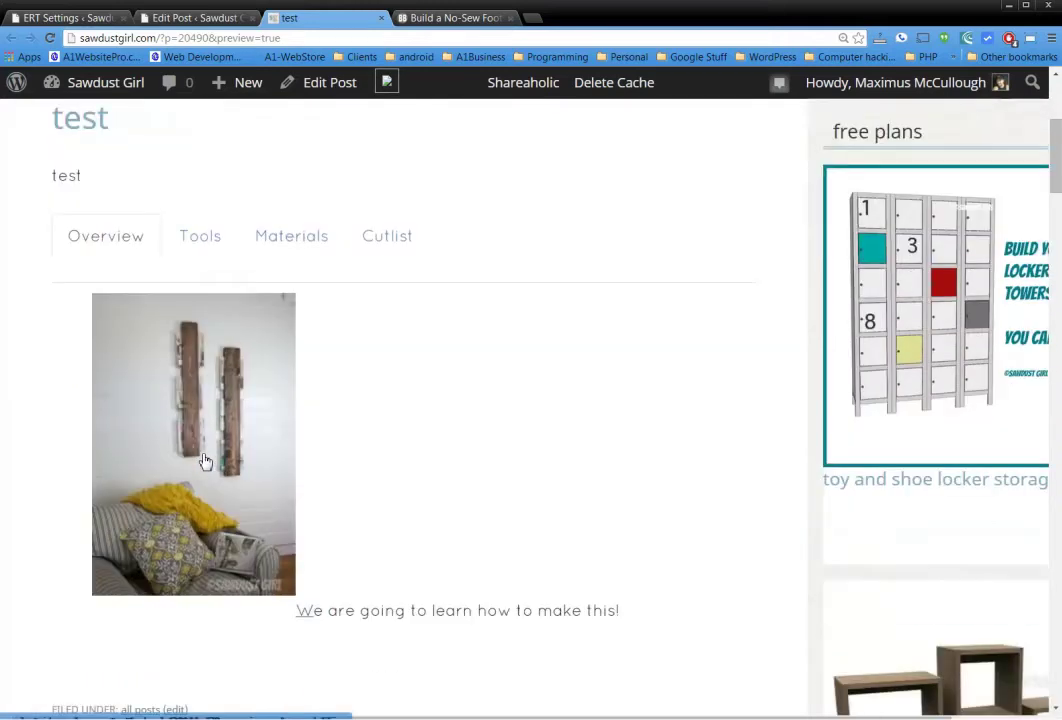
scroll(168, 452, up, 1)
scroll(169, 452, down, 1)
click(200, 245)
drag(128, 306, 173, 403)
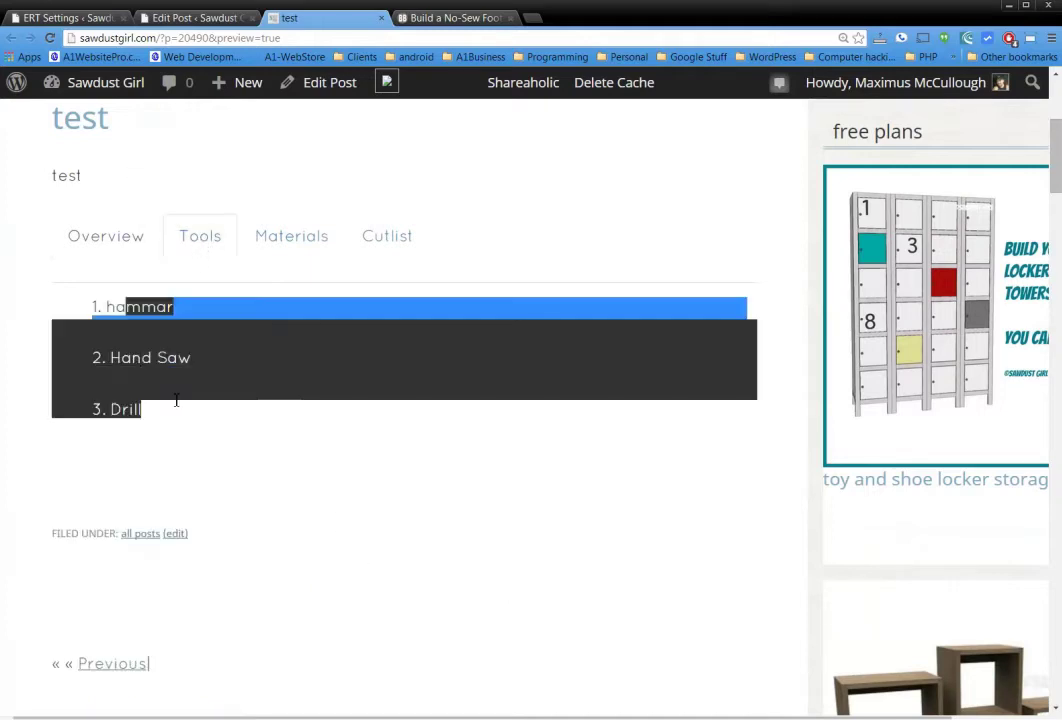
click(273, 242)
click(386, 238)
drag(228, 306, 372, 363)
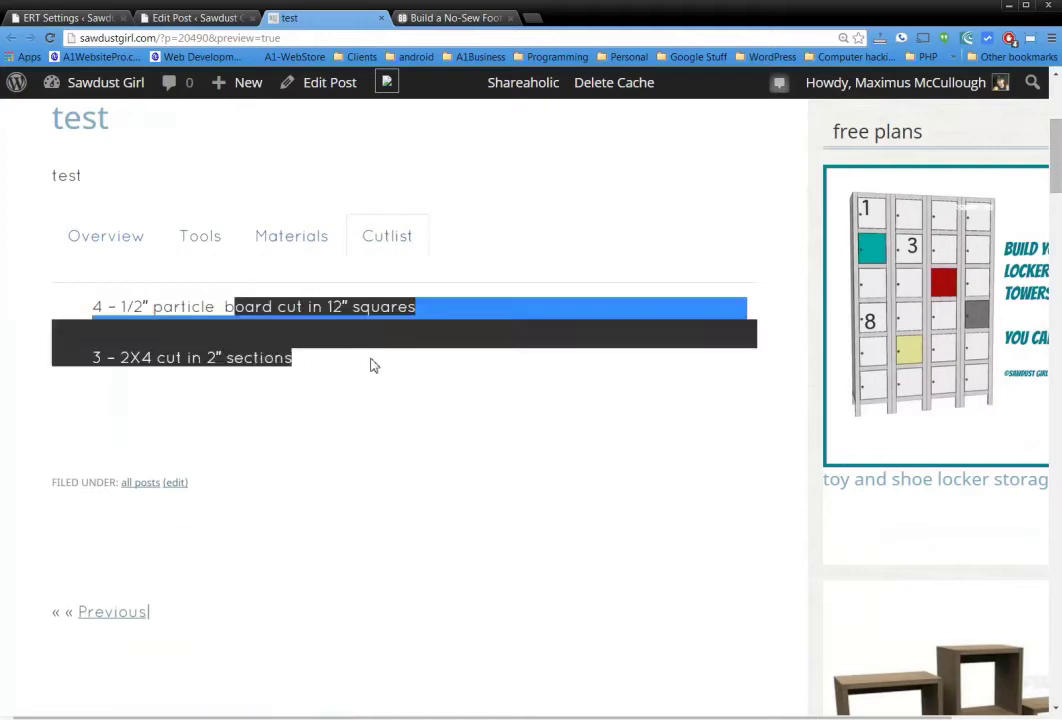
click(372, 364)
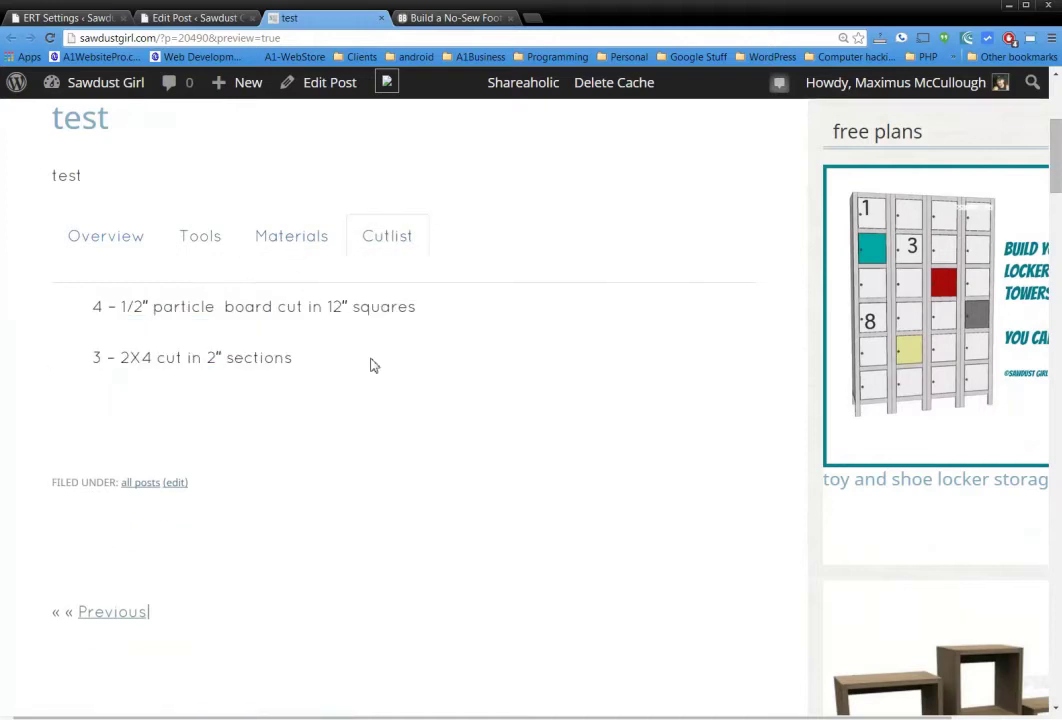
- Start a new blog post on the Sawdust Girl site with the title test2
click(206, 20)
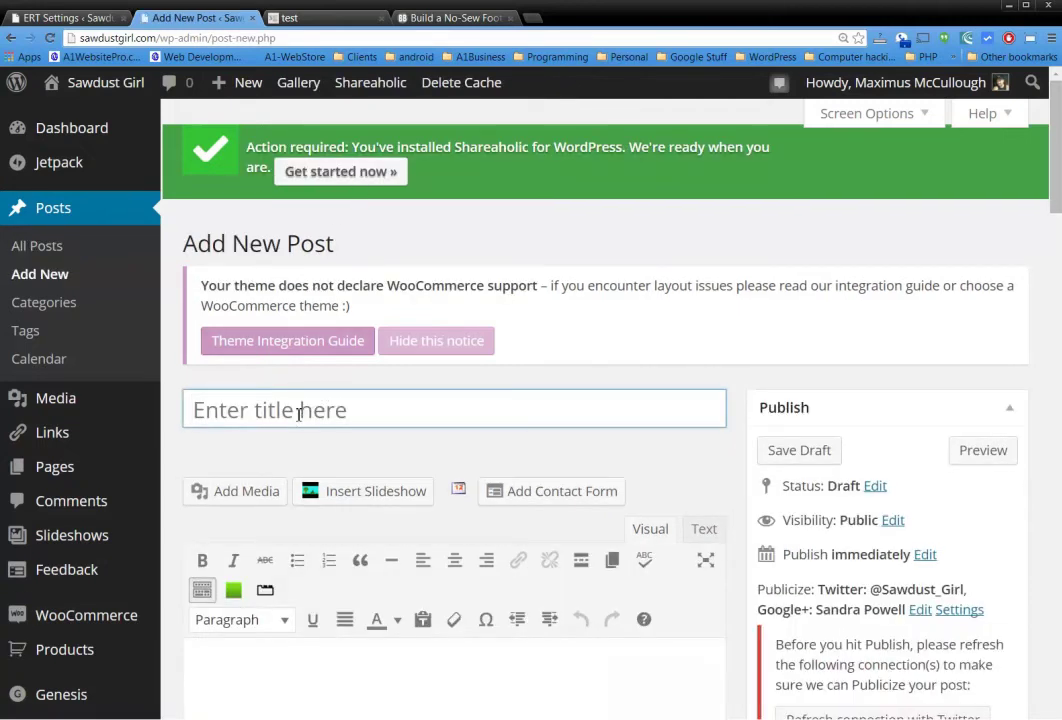
click(302, 408)
text(test2)
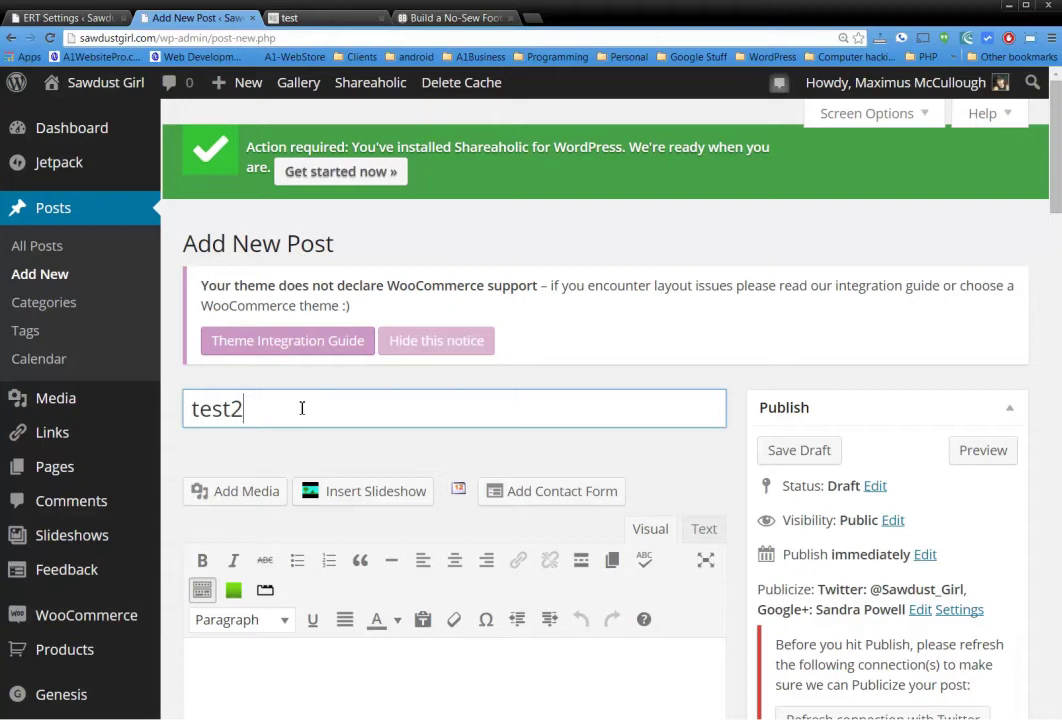
scroll(352, 420, down, 2)
click(327, 507)
scroll(325, 507, down, 2)
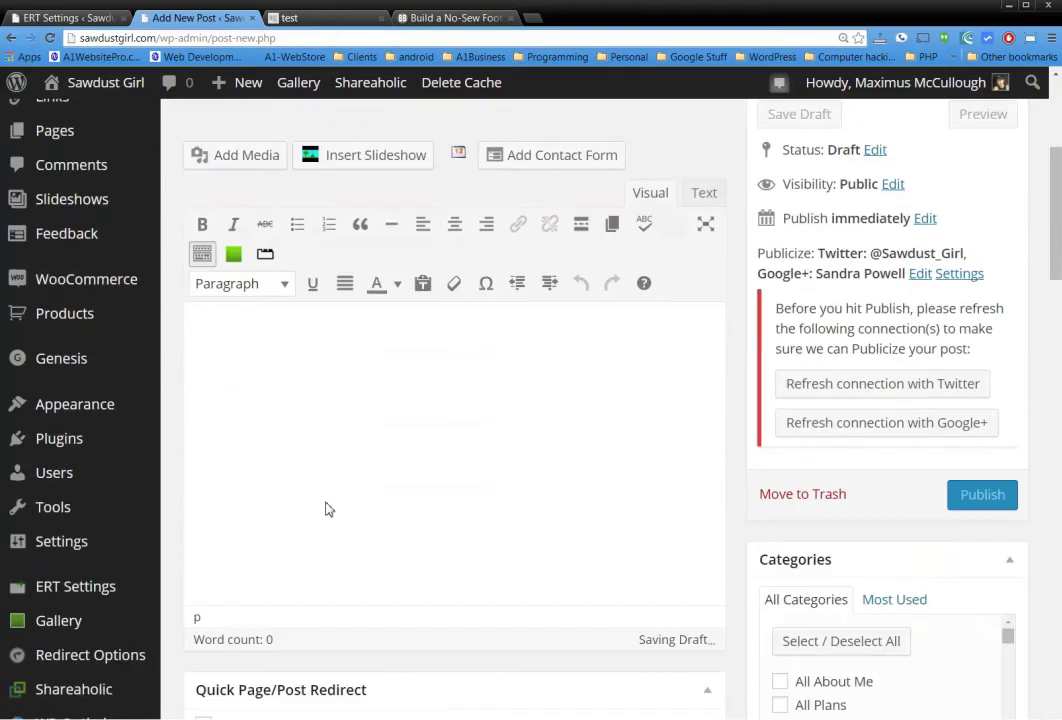
scroll(300, 428, up, 1)
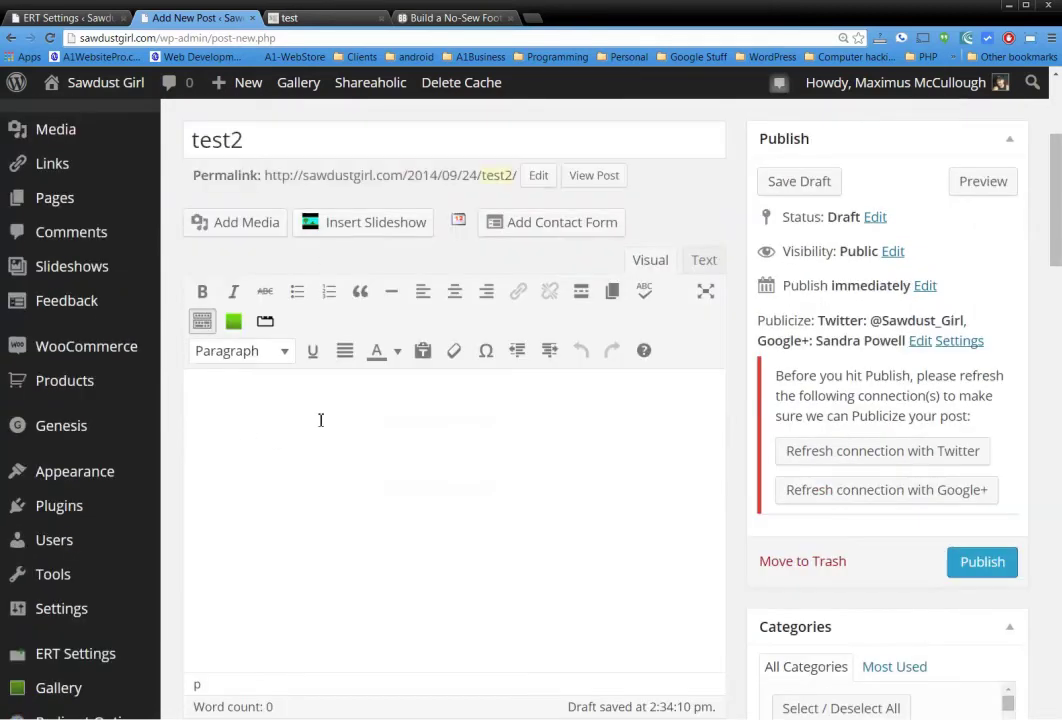
- Open the Easy Responsive Tab shortcode settings and check the position and alignment choices, keeping Top and Left
click(265, 323)
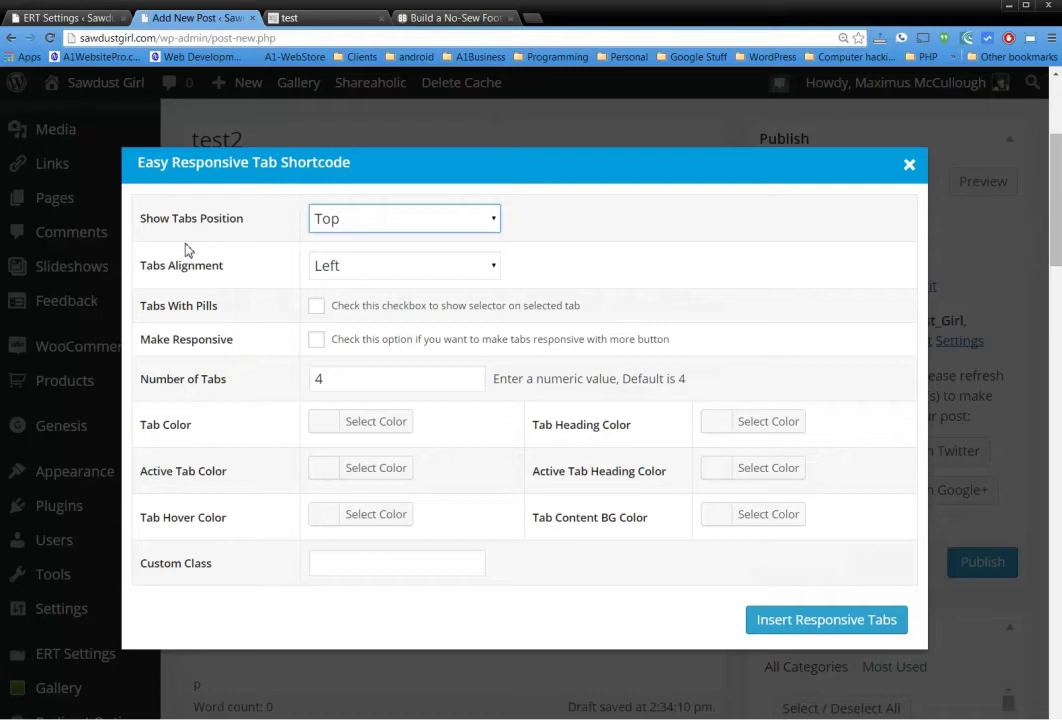
click(412, 226)
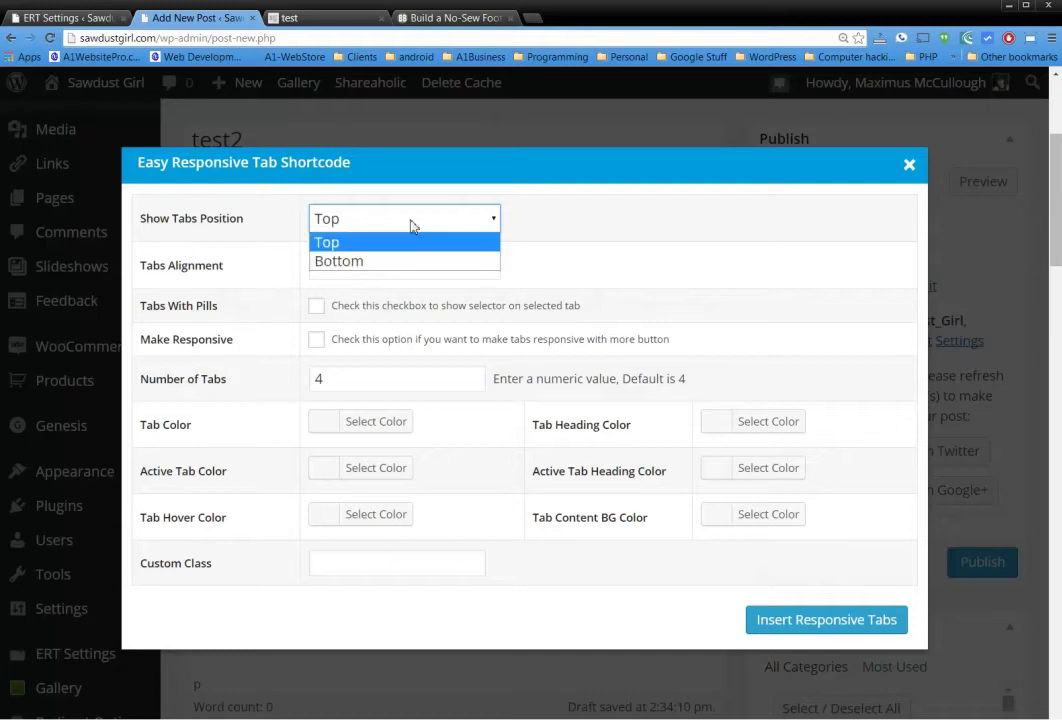
click(412, 226)
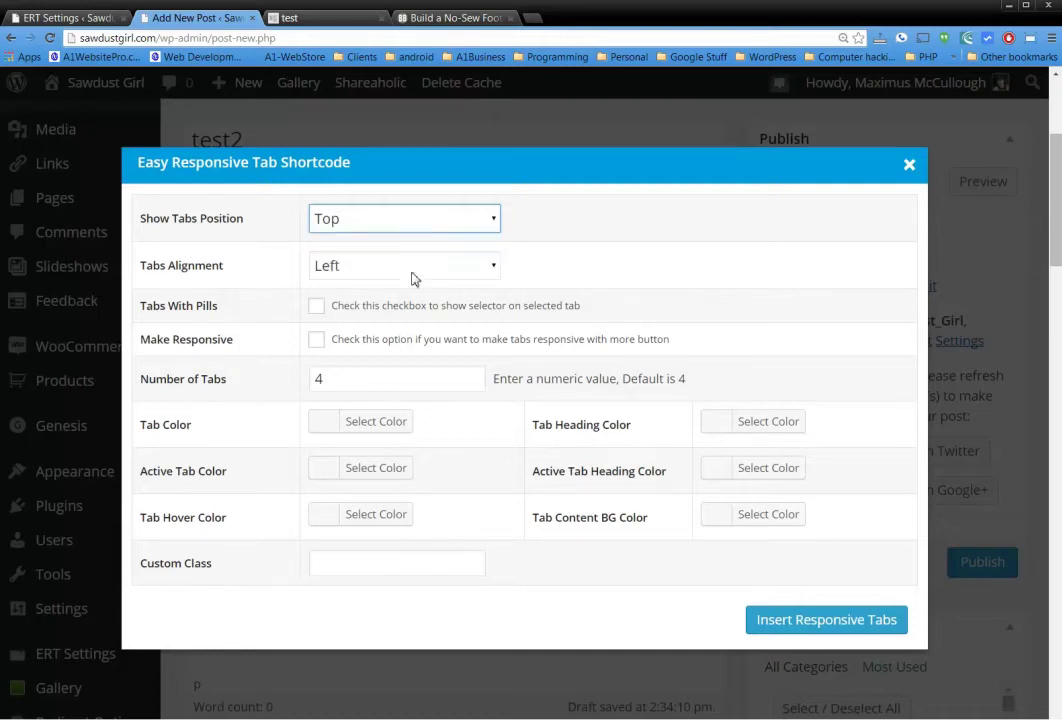
click(420, 270)
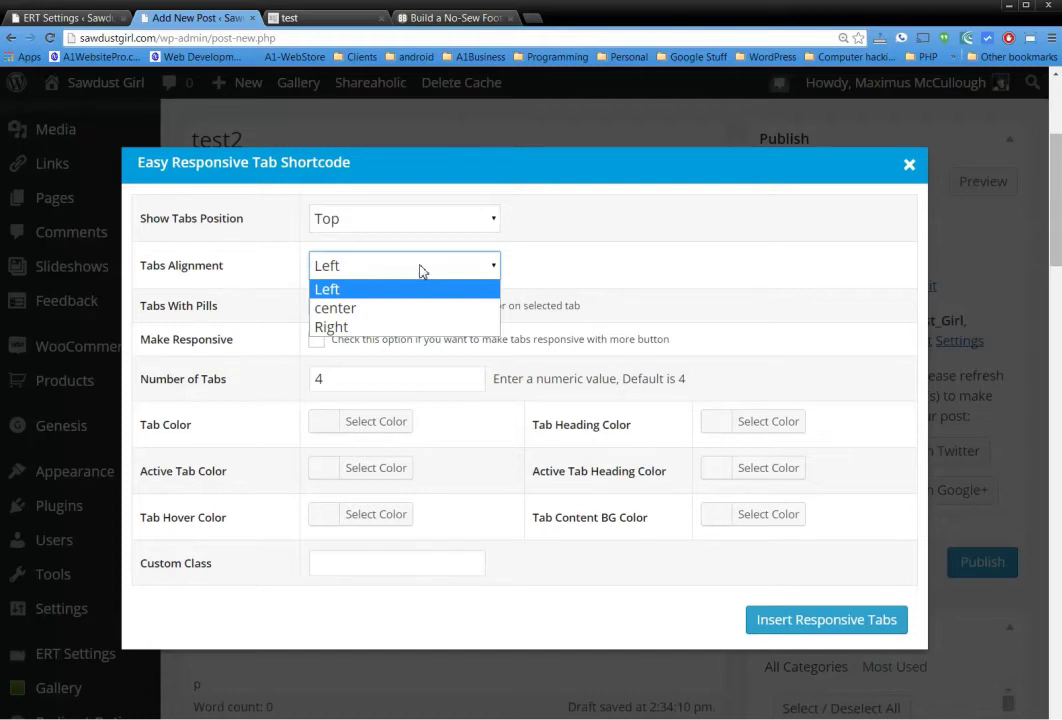
click(421, 270)
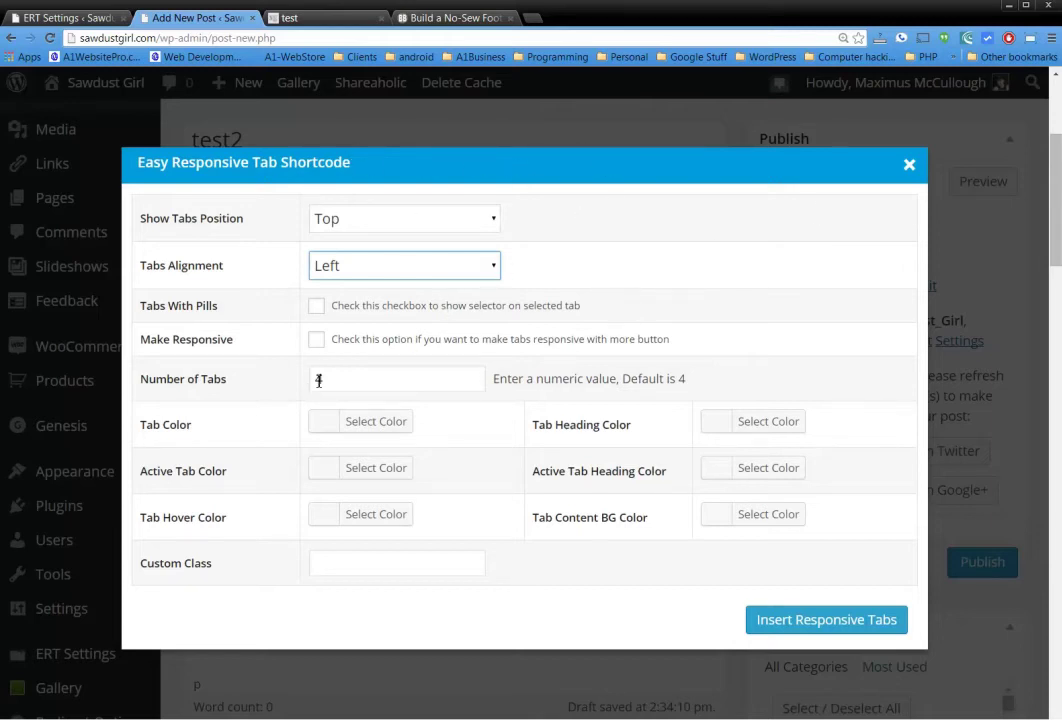
- Make the tabs responsive and enable the icon option, keeping More as the drop-down text
click(317, 340)
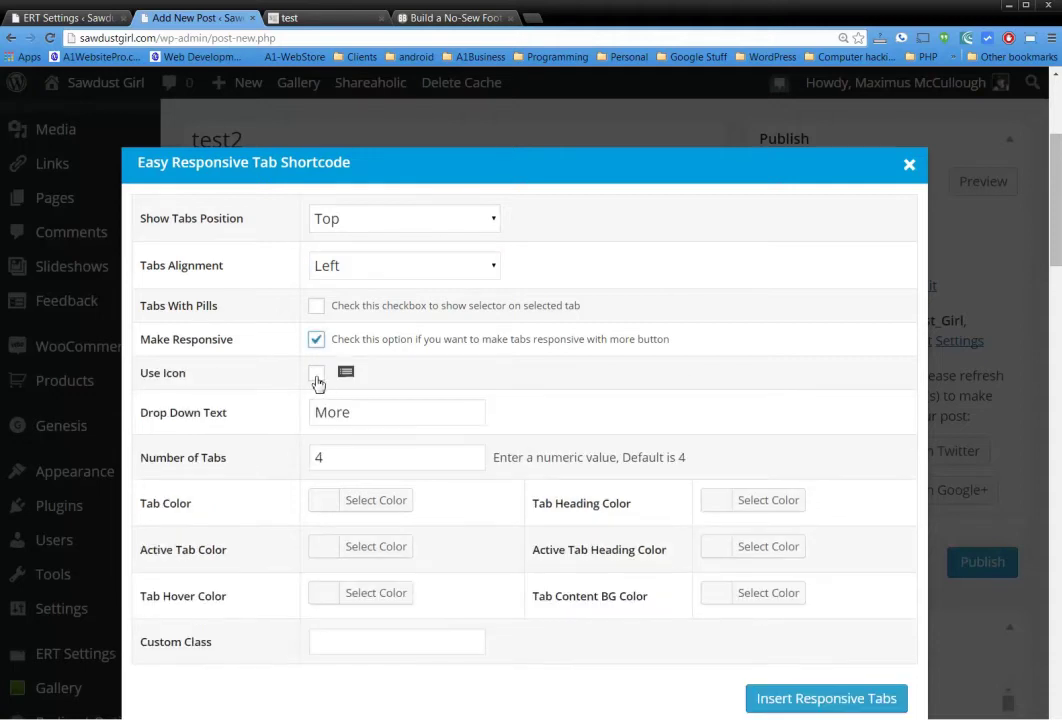
click(316, 373)
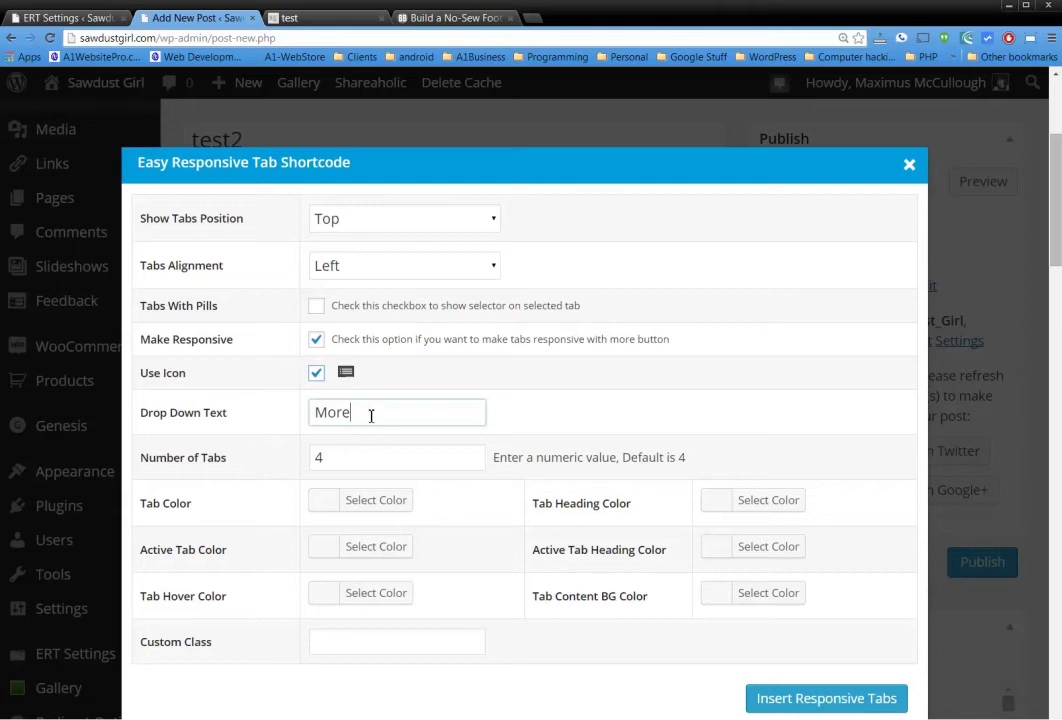
drag(371, 415, 287, 421)
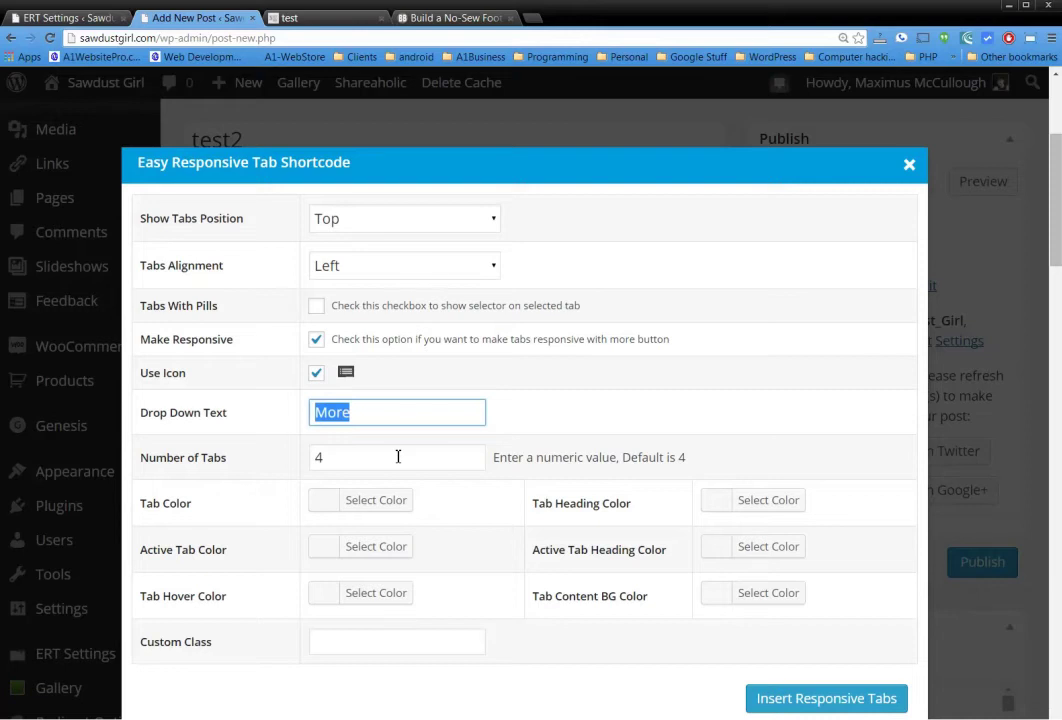
- Keep the number of tabs at 4 and insert the responsive tabs shortcode into the post
drag(371, 456, 276, 469)
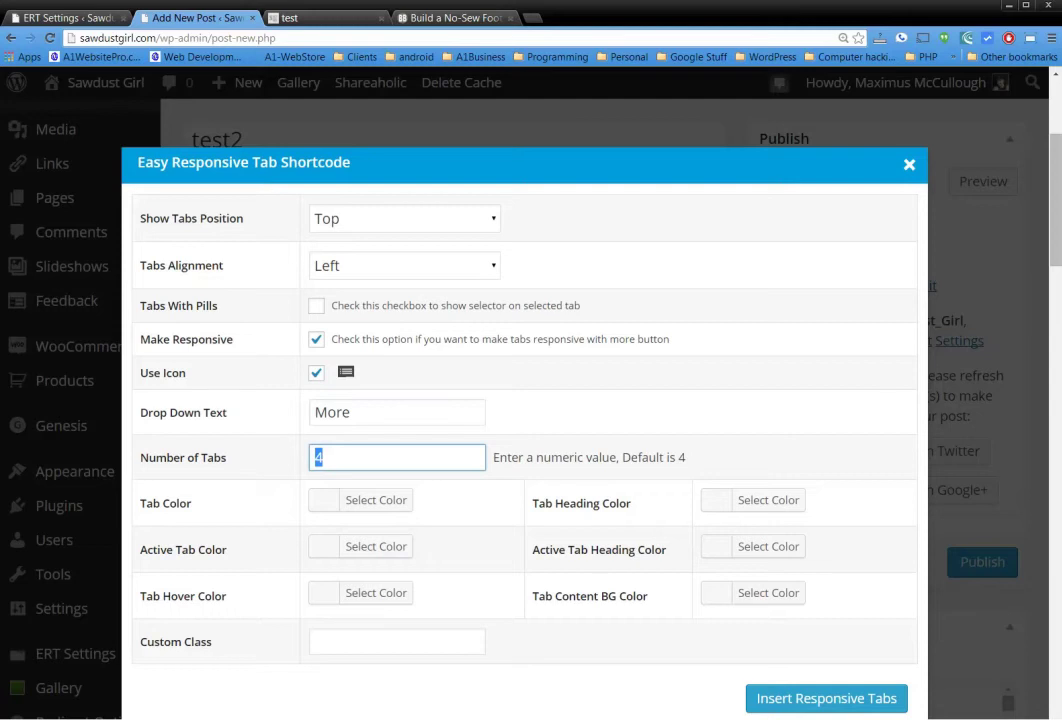
click(455, 19)
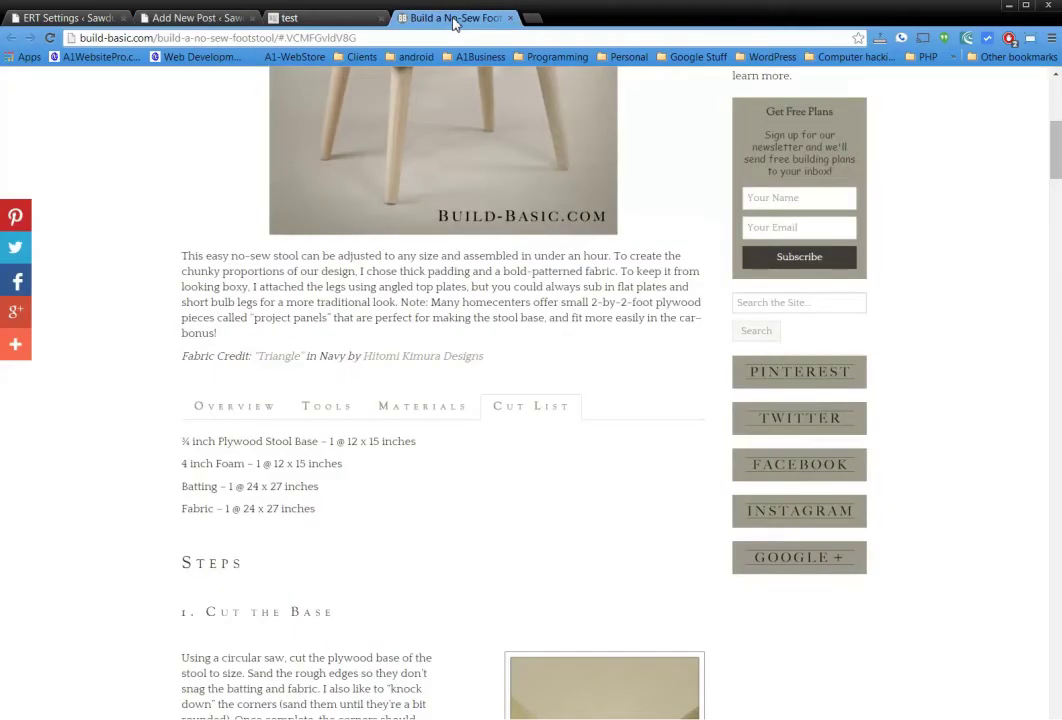
click(195, 18)
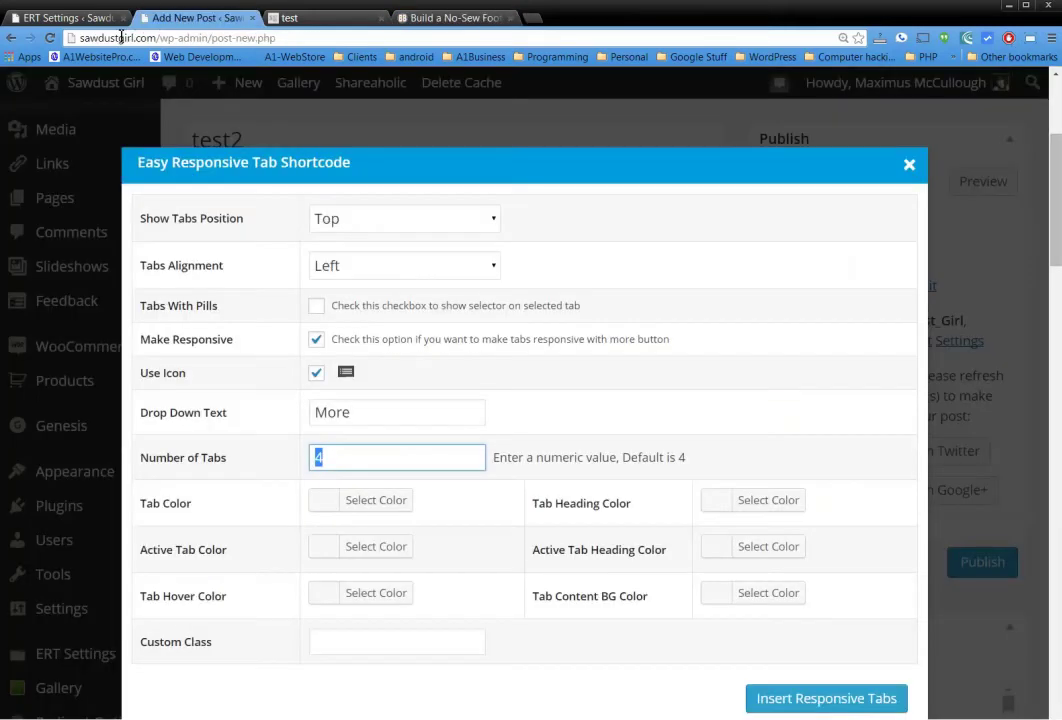
double_click(347, 461)
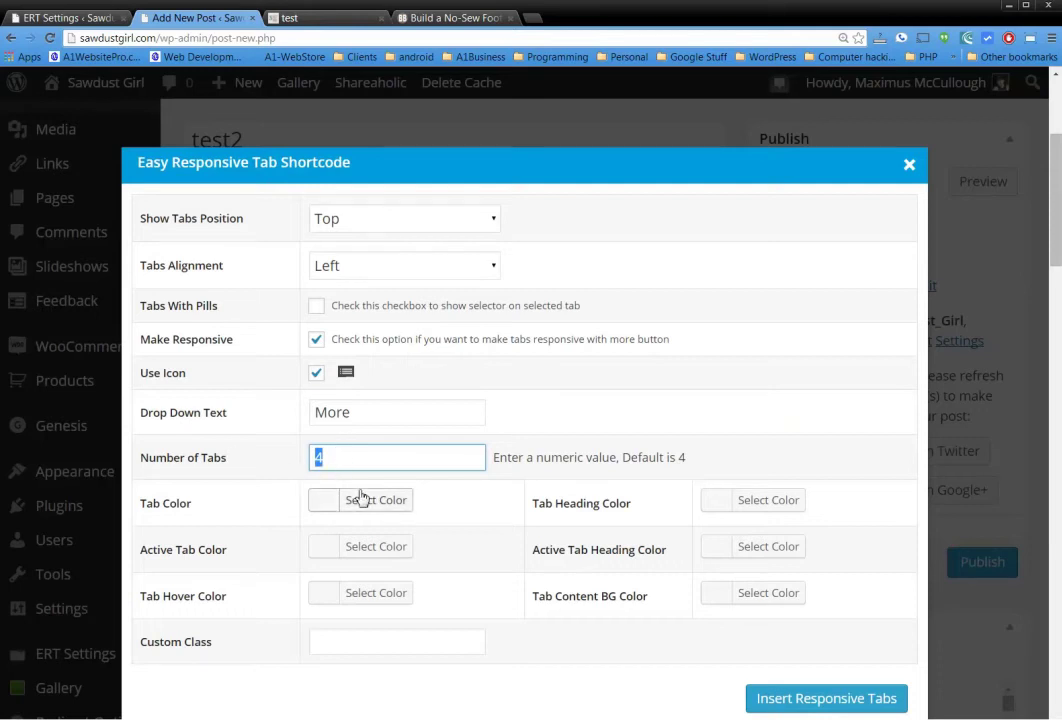
scroll(230, 374, down, 3)
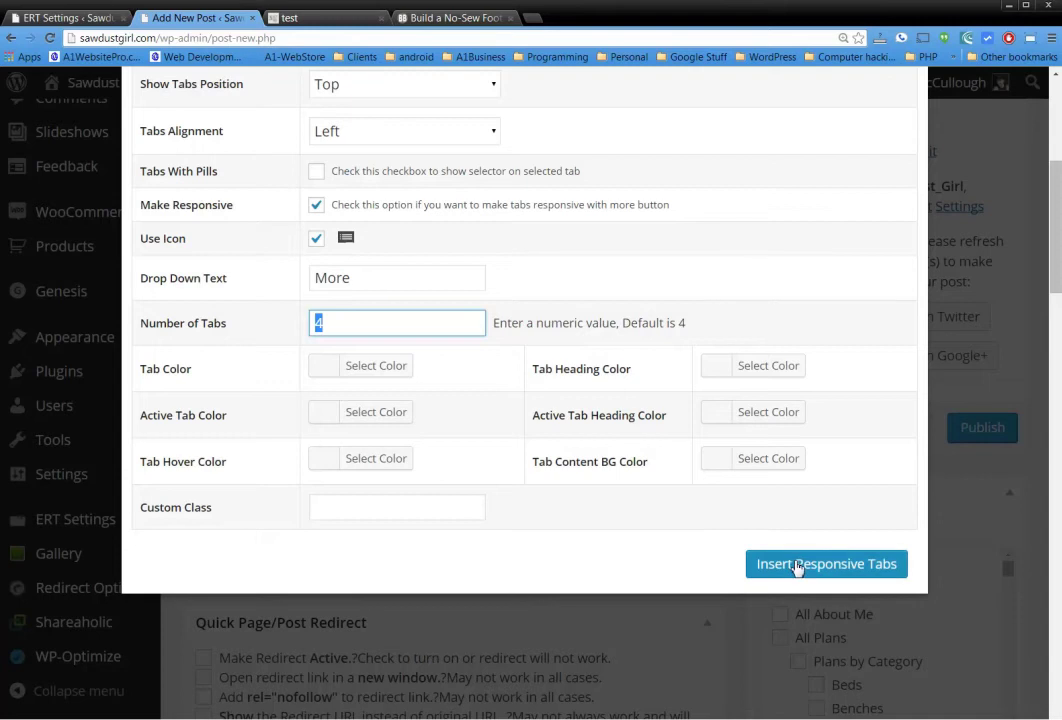
click(576, 325)
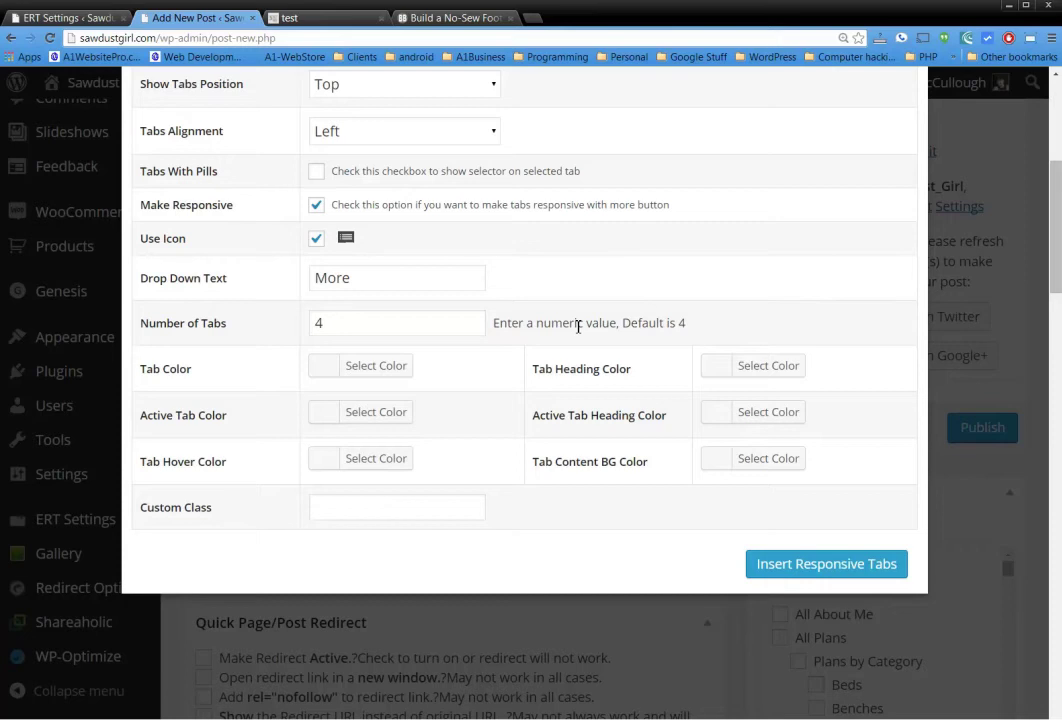
click(810, 566)
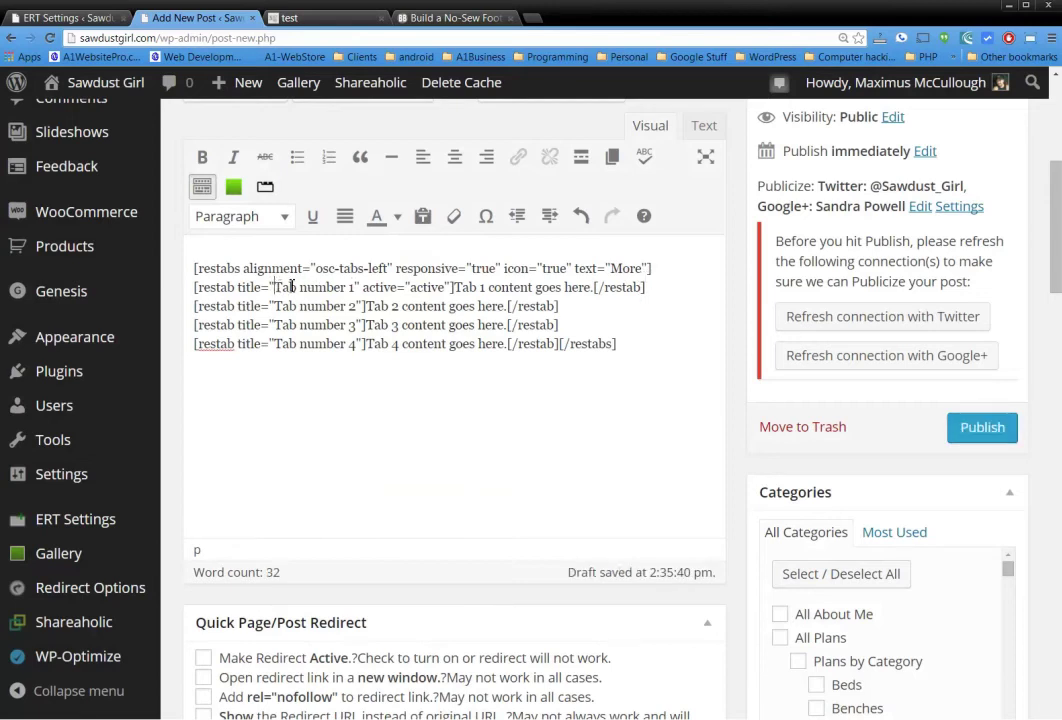
- Rename the four tab titles in the shortcode to Materials, Objective, Tools and Time
drag(275, 287, 357, 288)
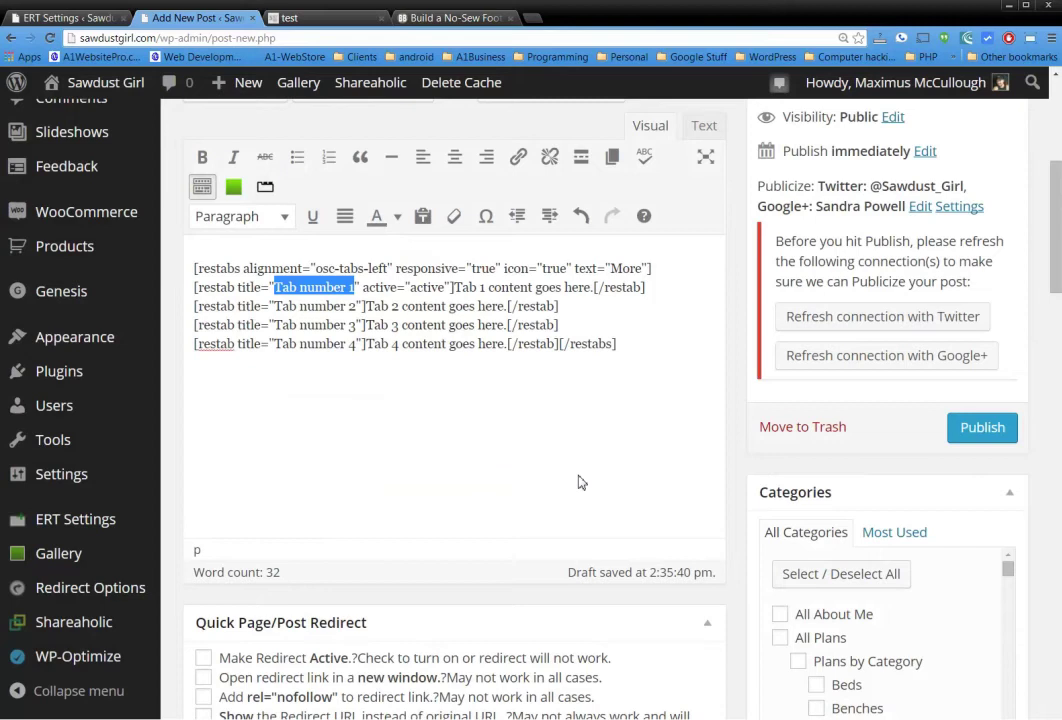
text(Materials)
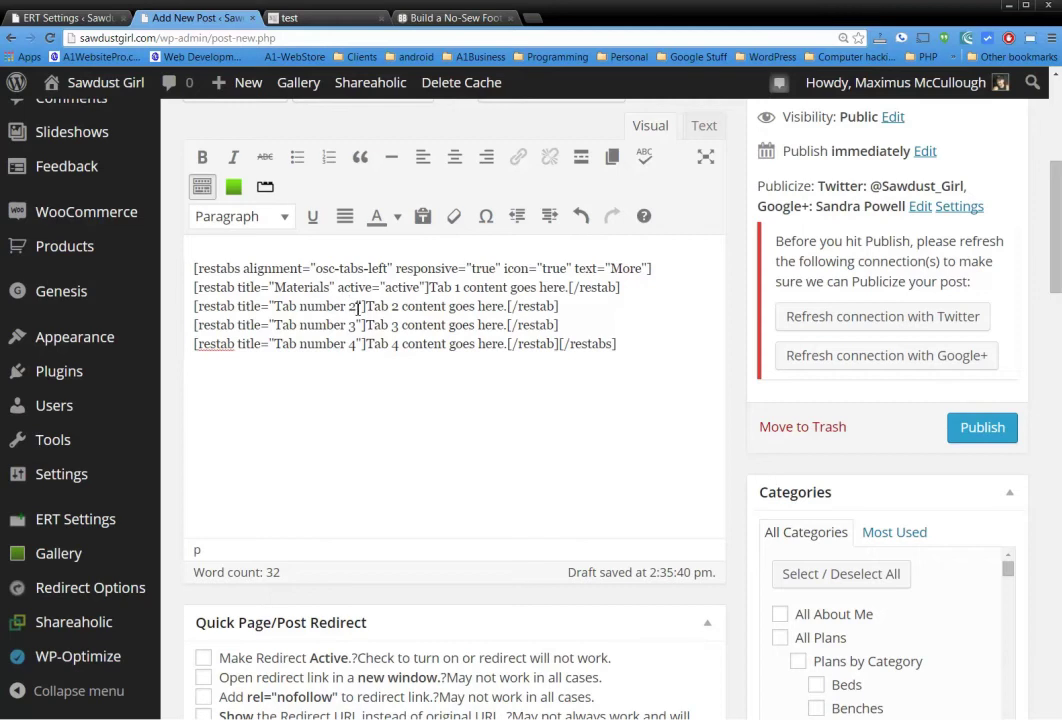
drag(359, 309, 281, 314)
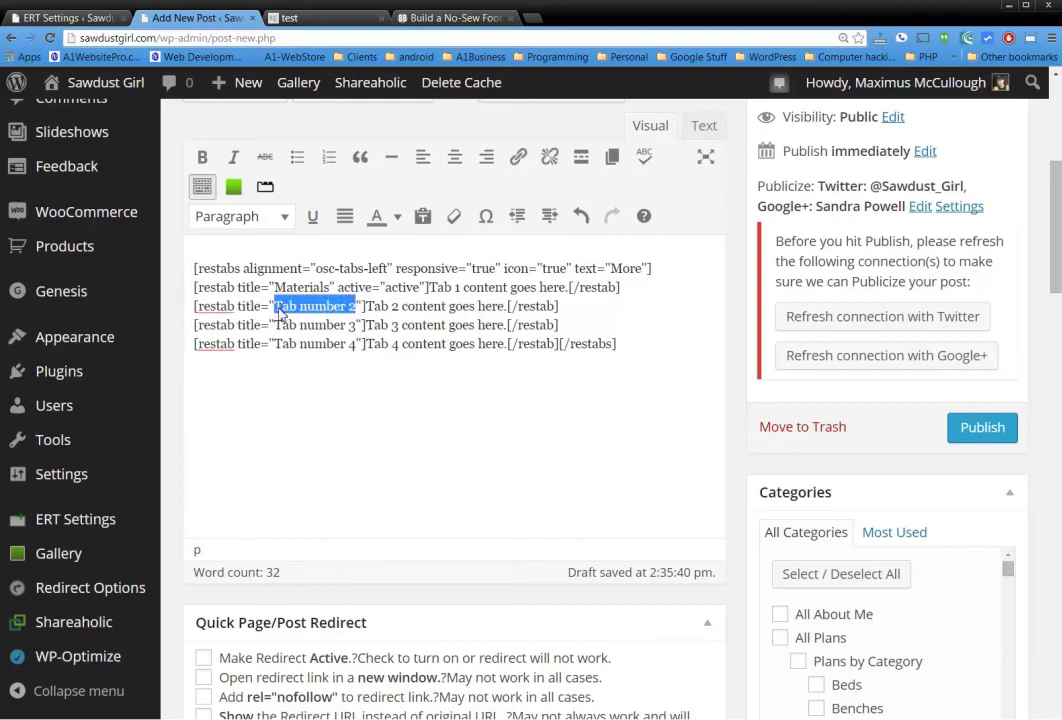
text(Objective)
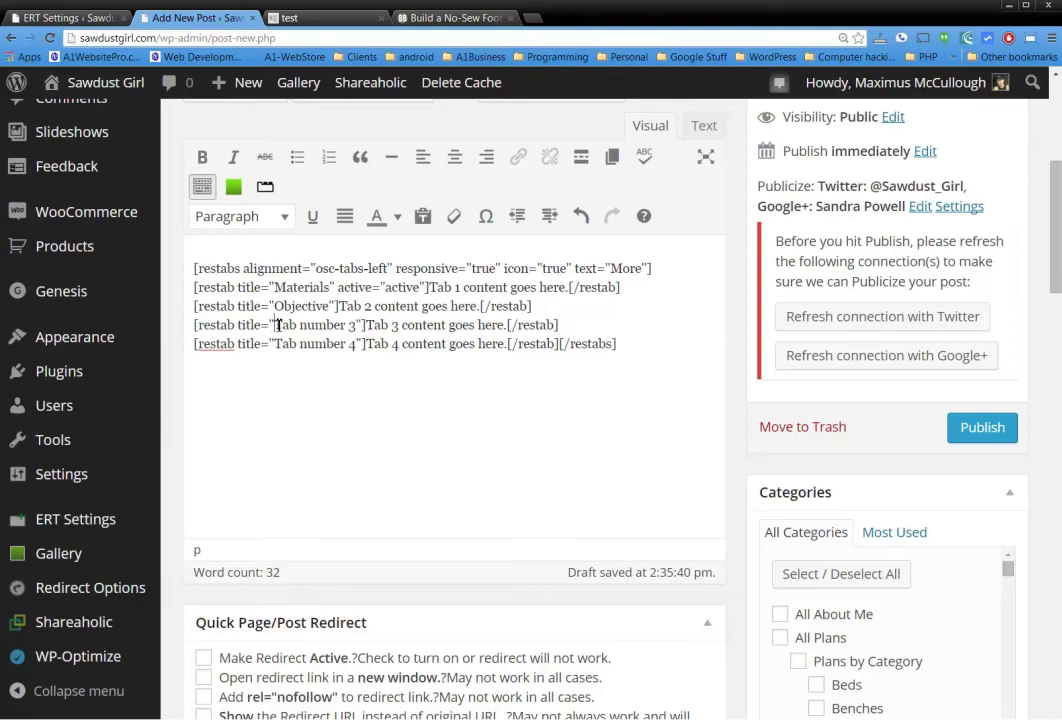
drag(275, 325, 361, 326)
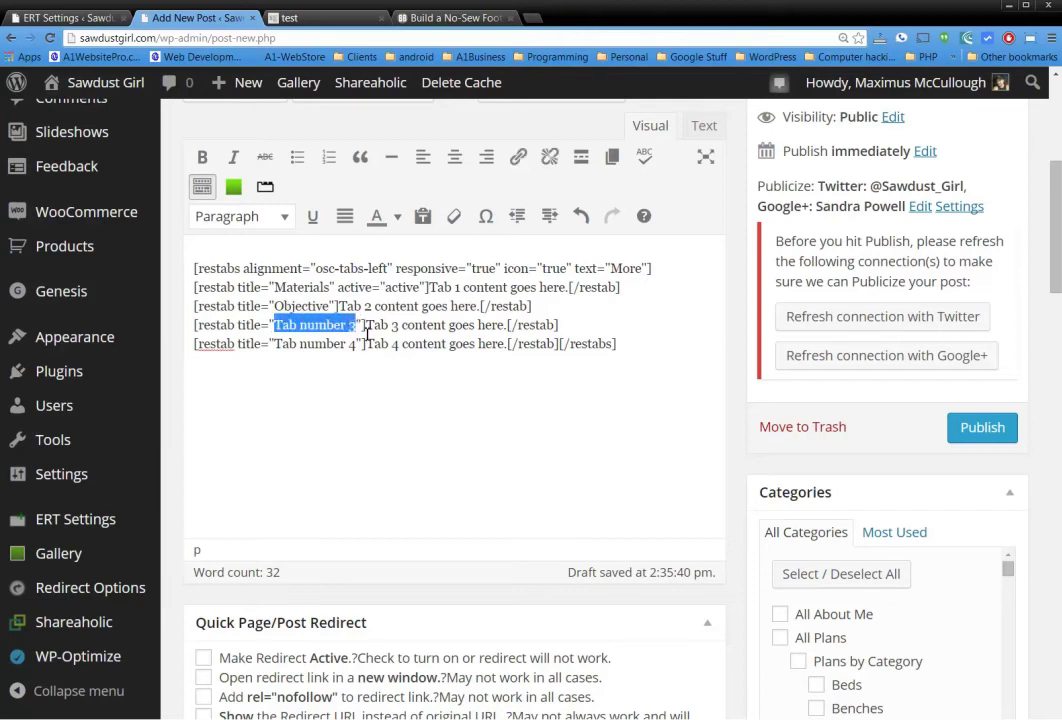
text(Tools)
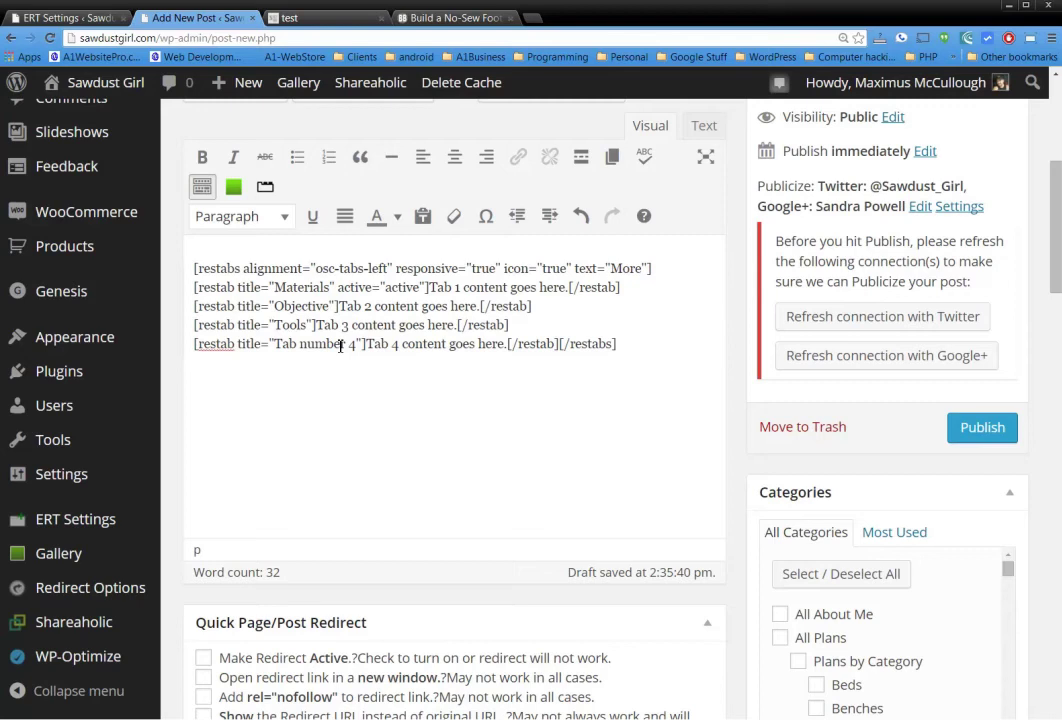
drag(276, 343, 358, 349)
text(Time)
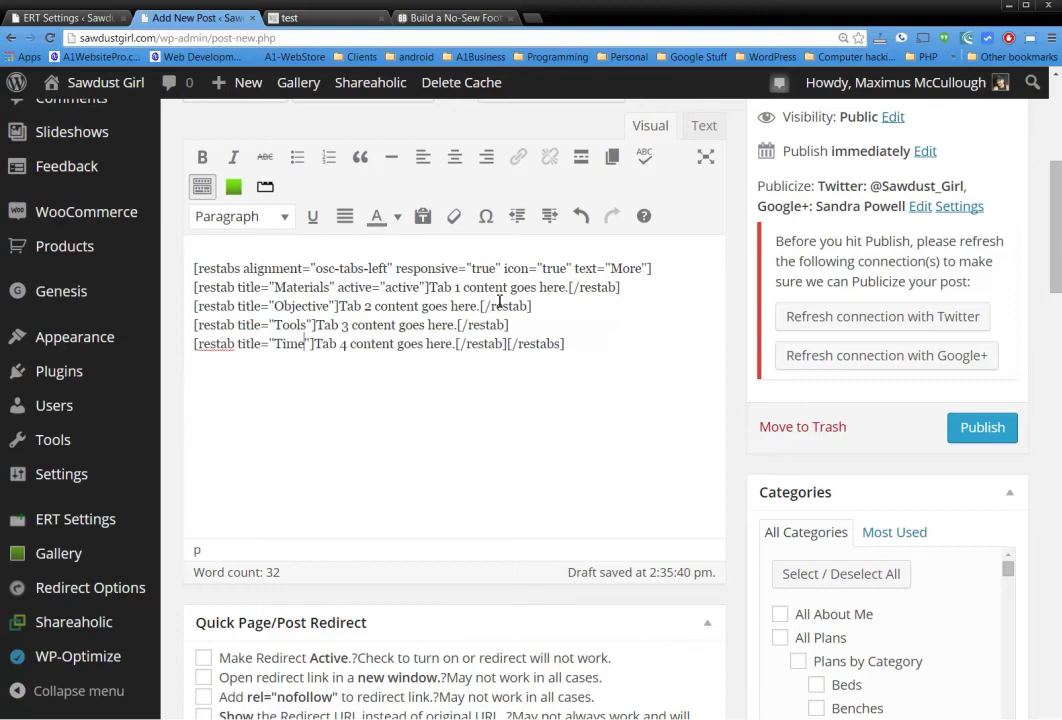
- Replace the Materials tab's placeholder content with "Type something."
drag(434, 288, 573, 288)
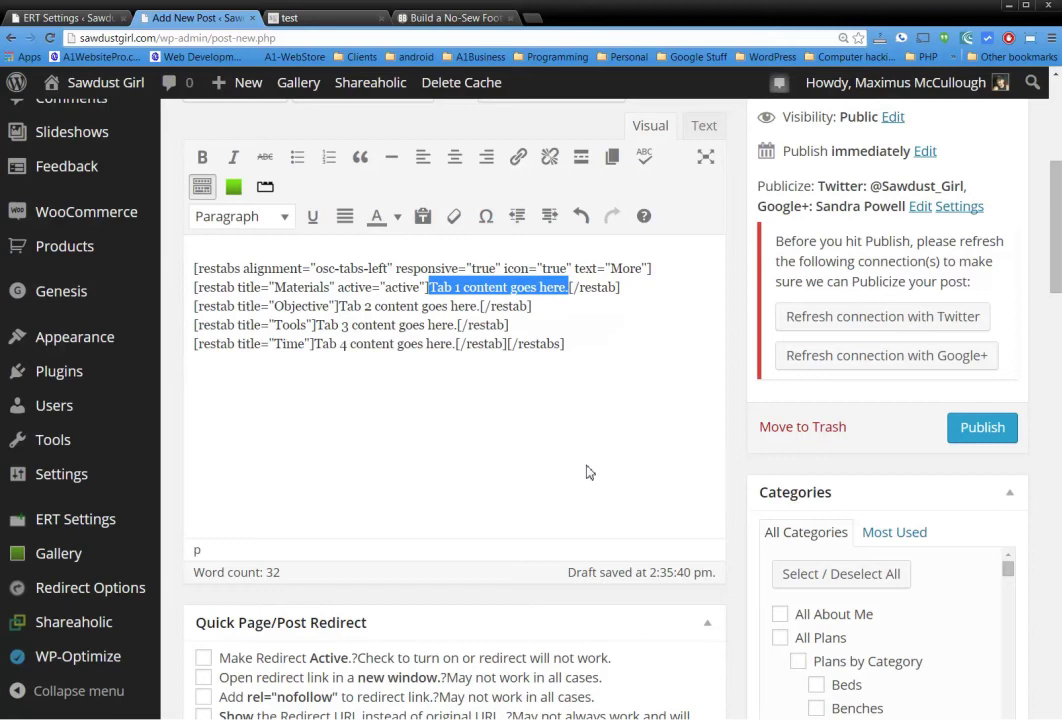
text(Type something)
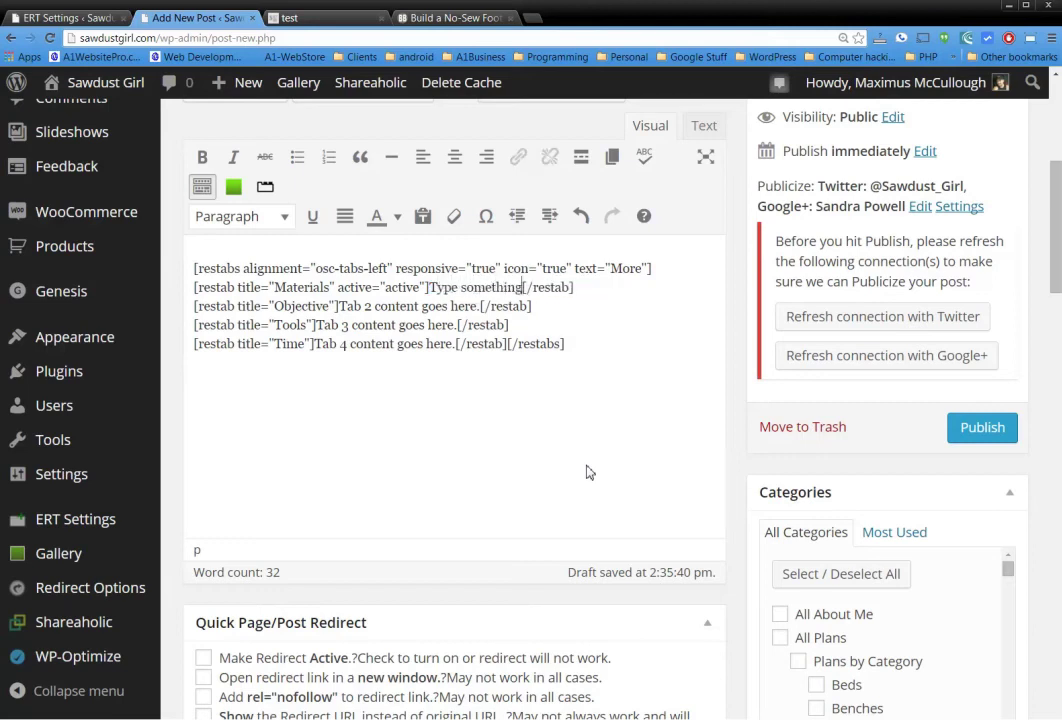
text(.)
- Insert the 25stain-2.jpg image from the media library into the Materials tab, followed by the text "Then you type more"
scroll(749, 462, up, 2)
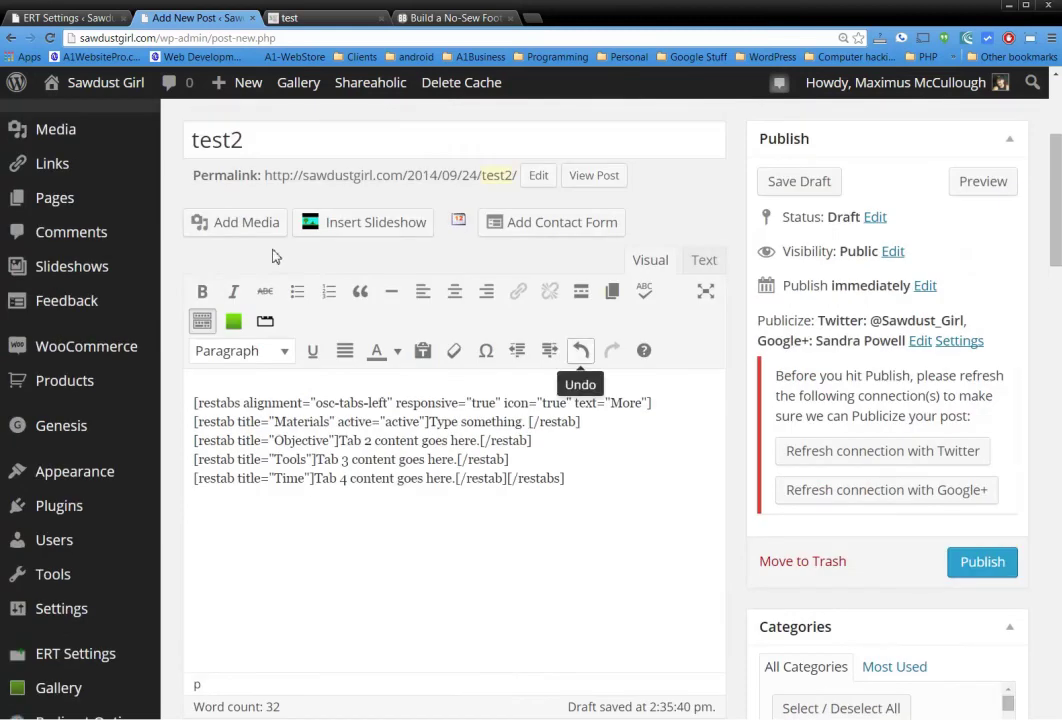
click(237, 224)
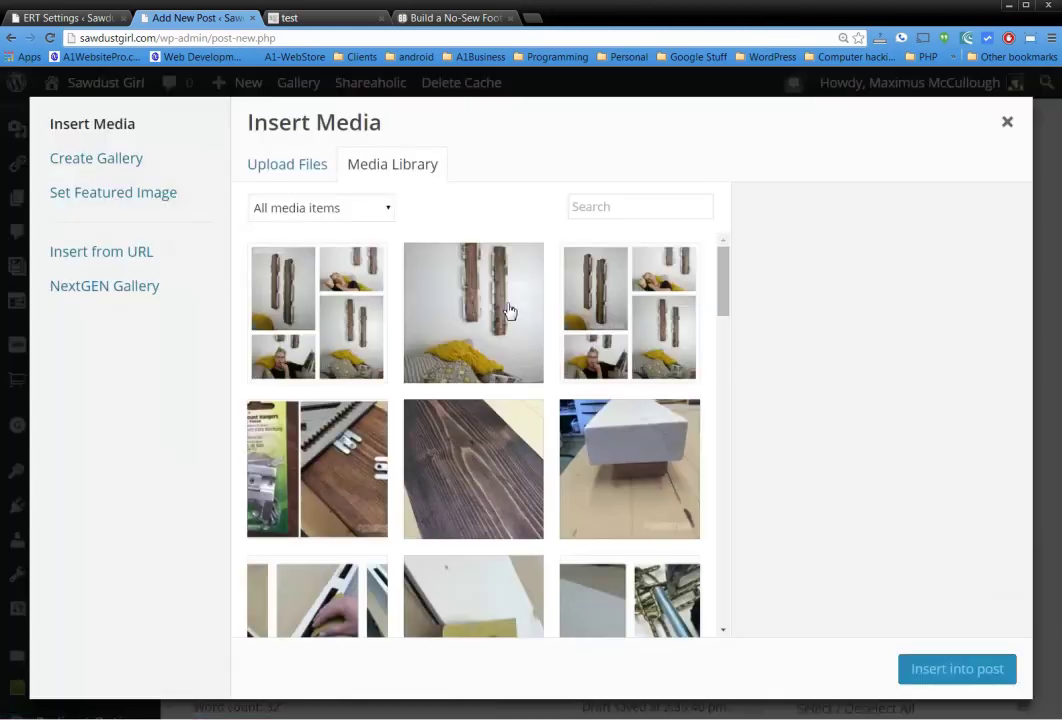
click(498, 483)
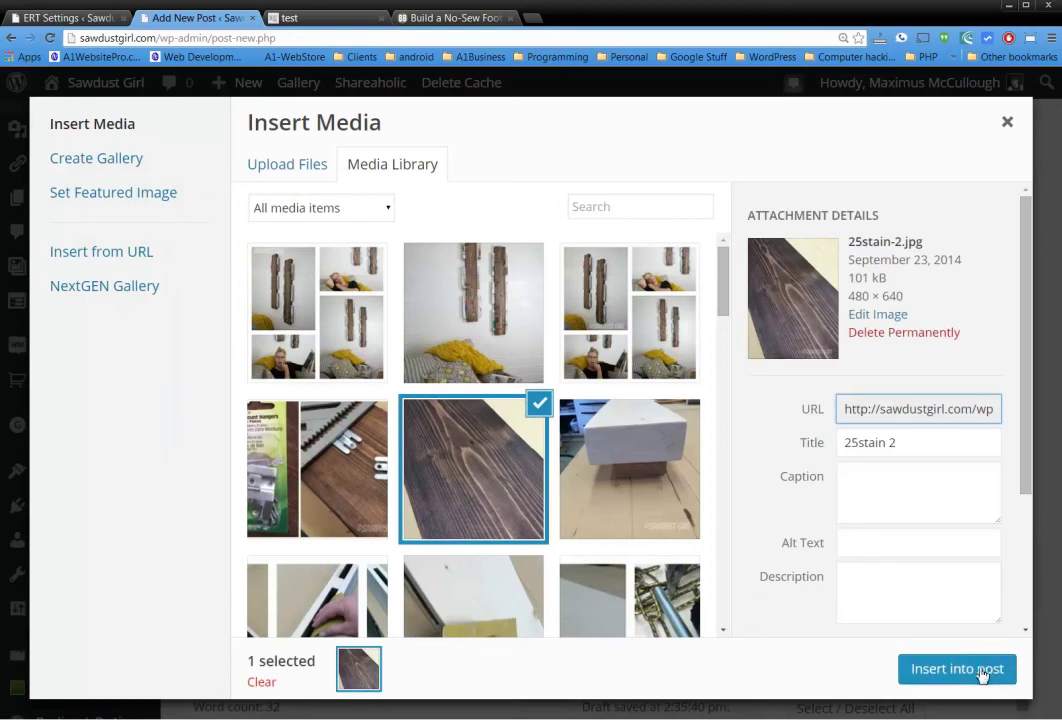
click(970, 671)
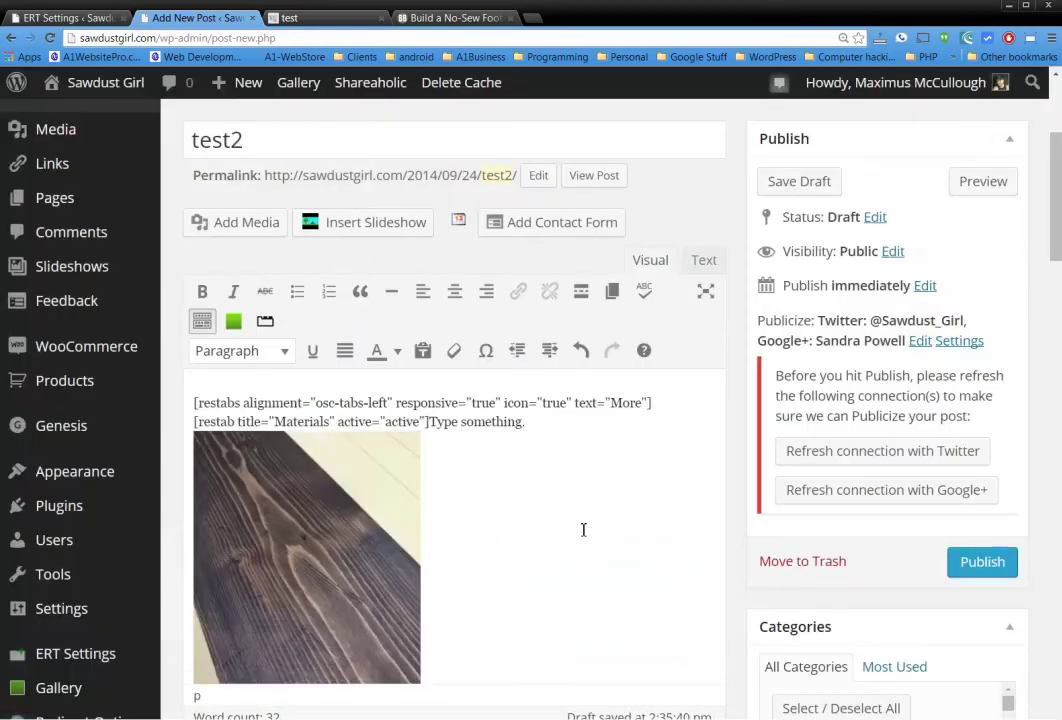
scroll(580, 531, down, 2)
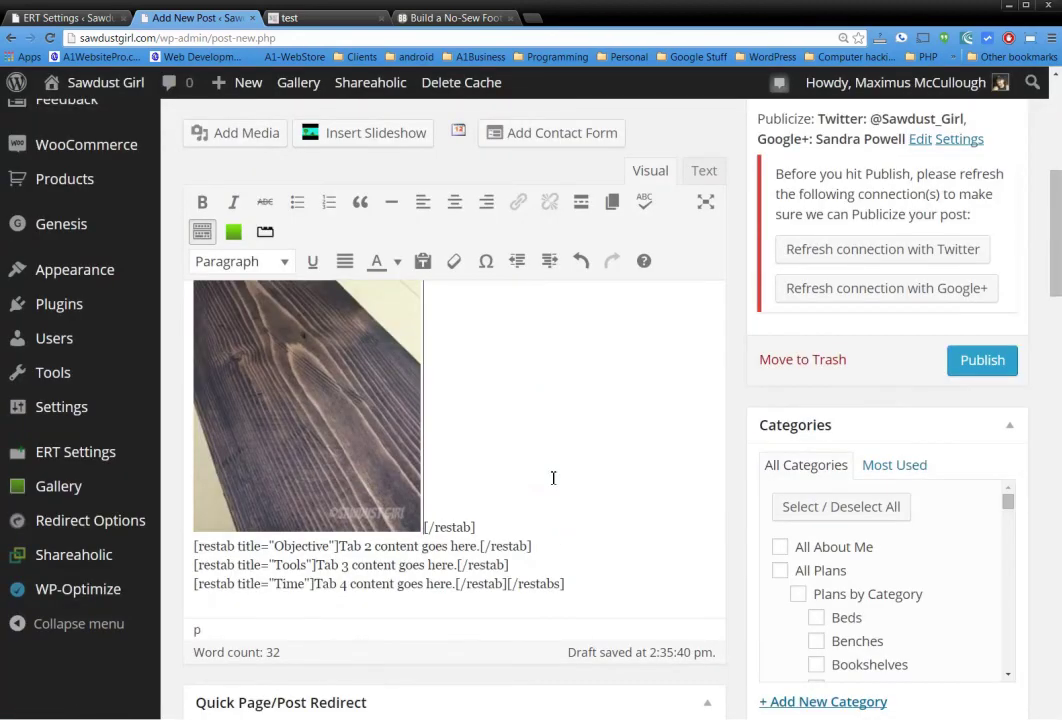
text(Then you type more)
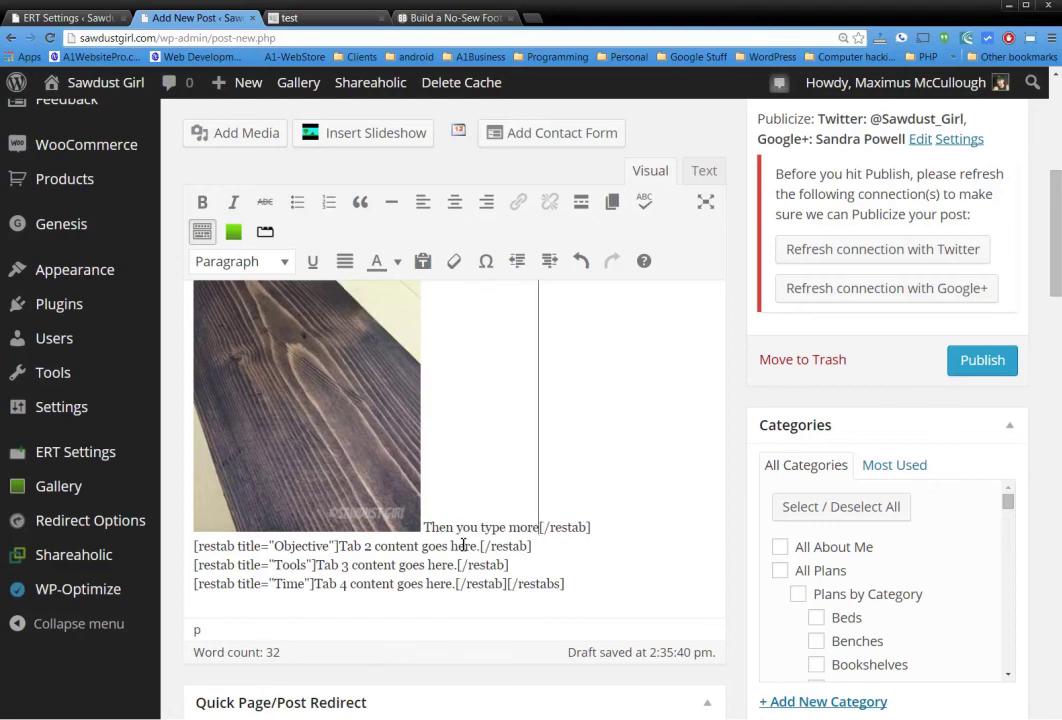
- Replace the Objective tab's placeholder content with "This is some more info"
drag(483, 548, 342, 547)
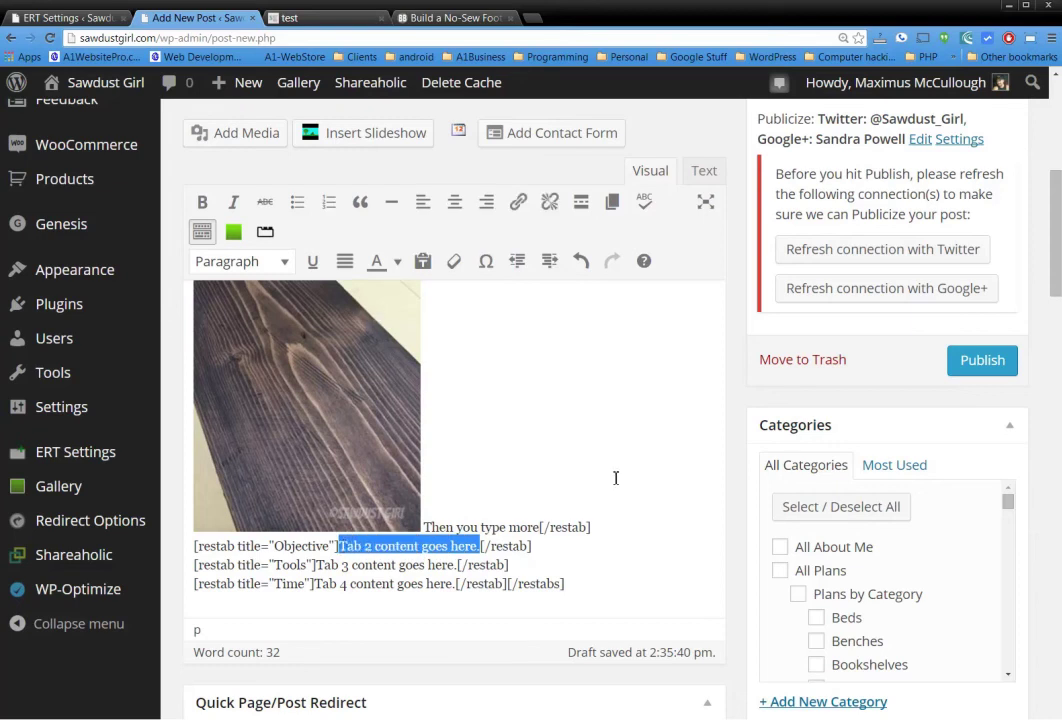
text(This is m)
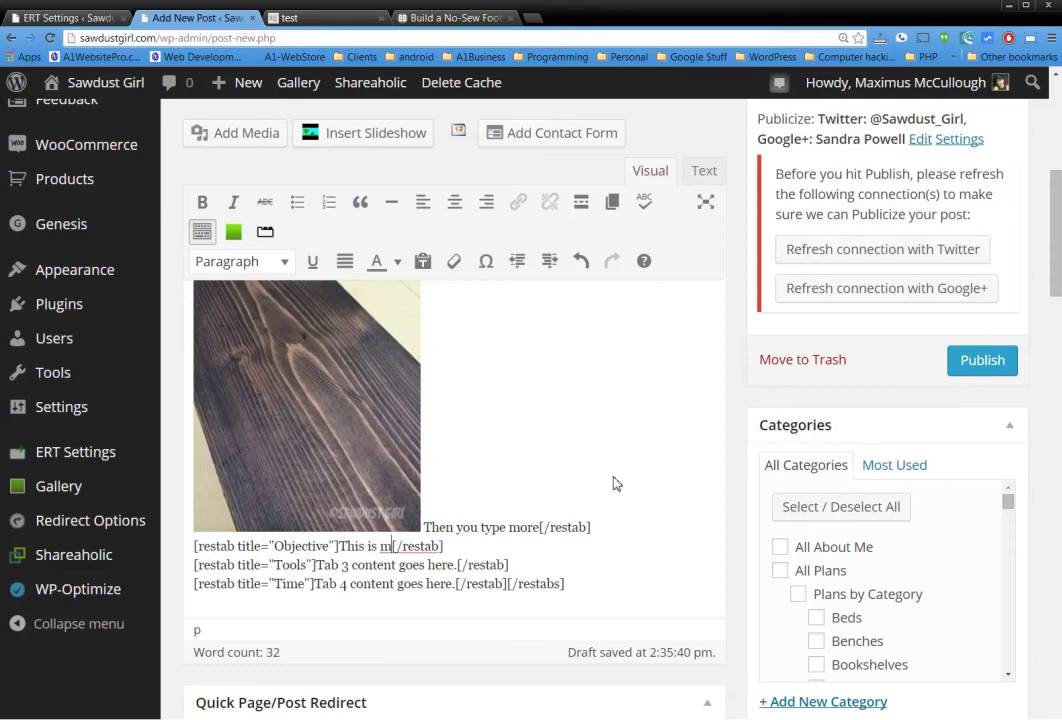
scroll(615, 478, up, 1)
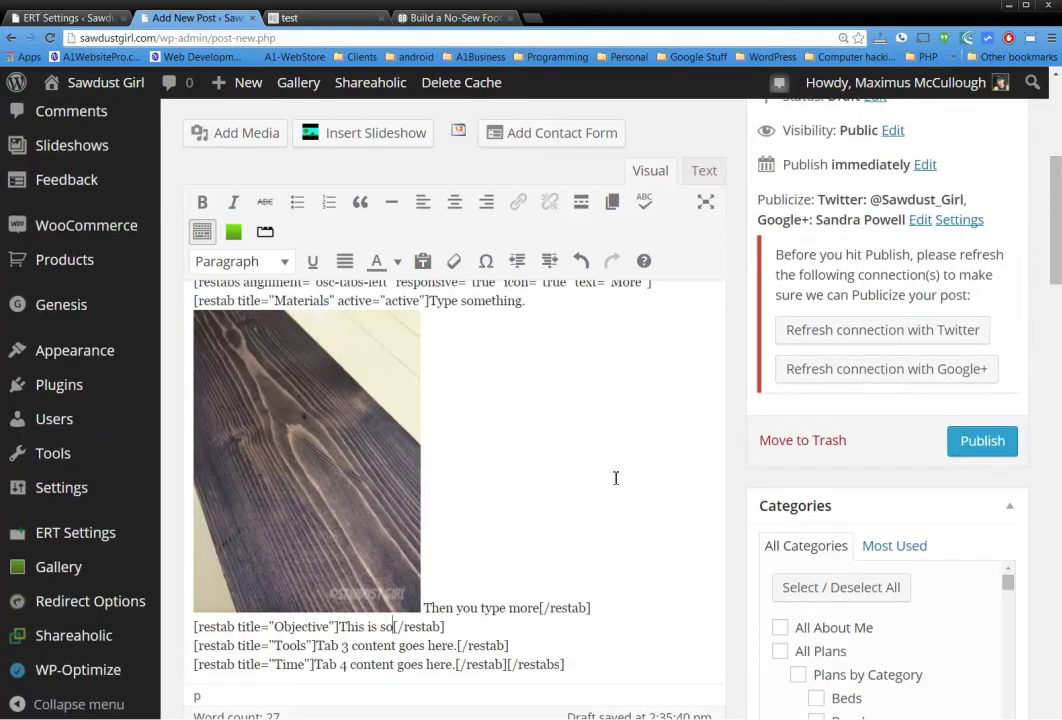
text(me more info)
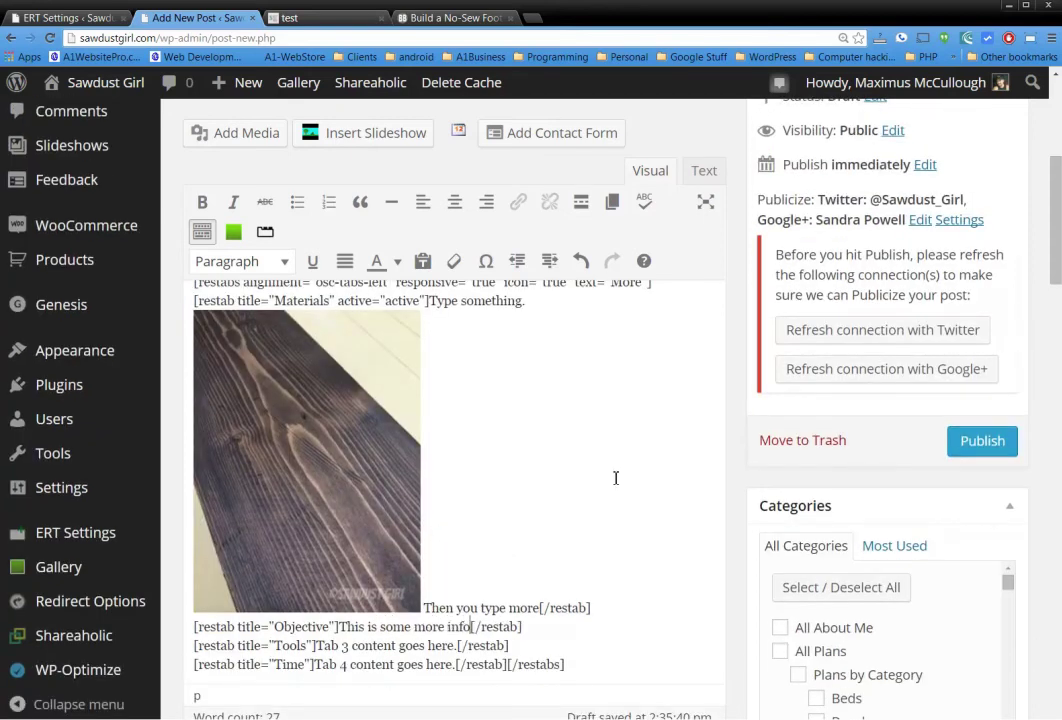
- Replace the Tools tab's placeholder content with three numbered lines: 1. Hammer, 2. Nails, 3. Screws
scroll(614, 477, down, 2)
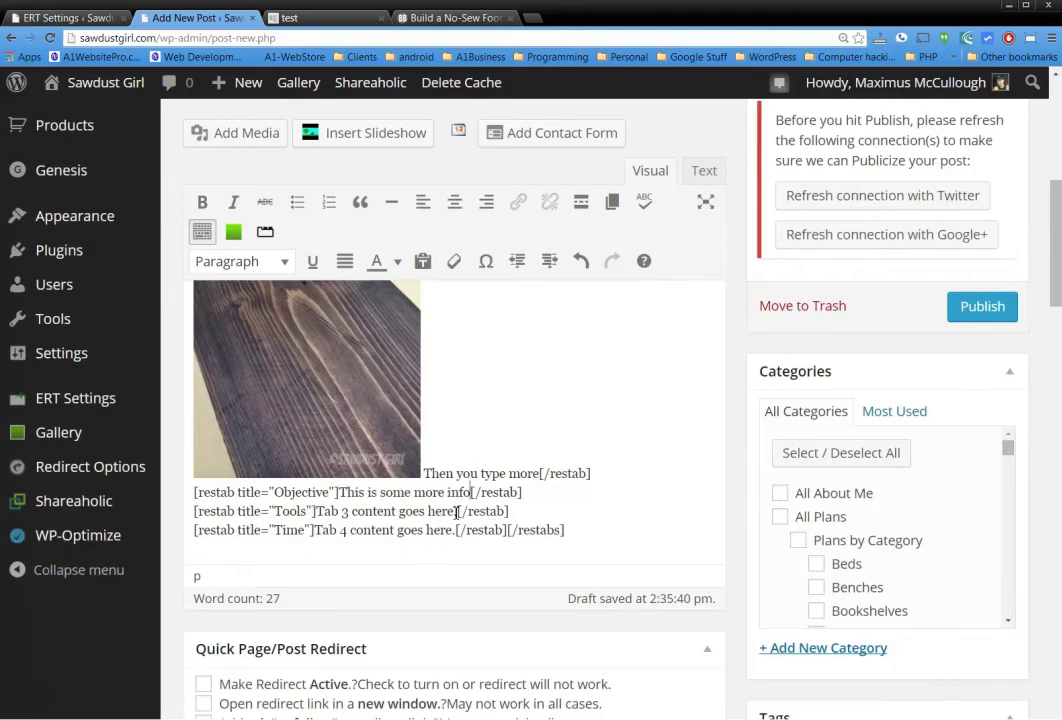
drag(458, 514, 320, 515)
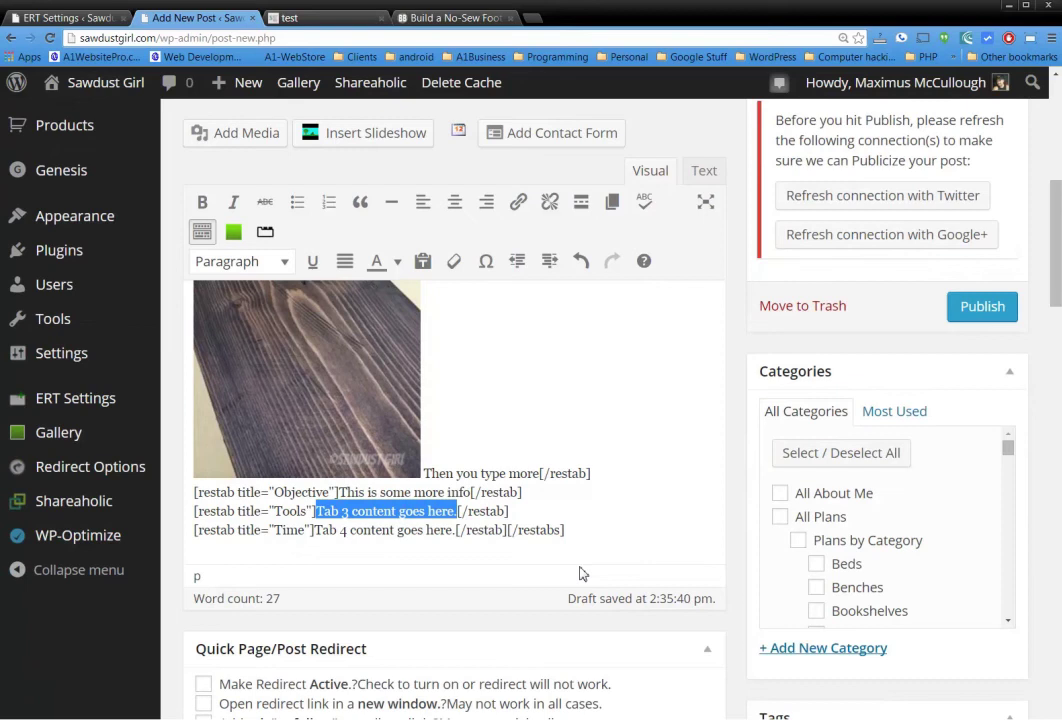
text(1. Hammer)
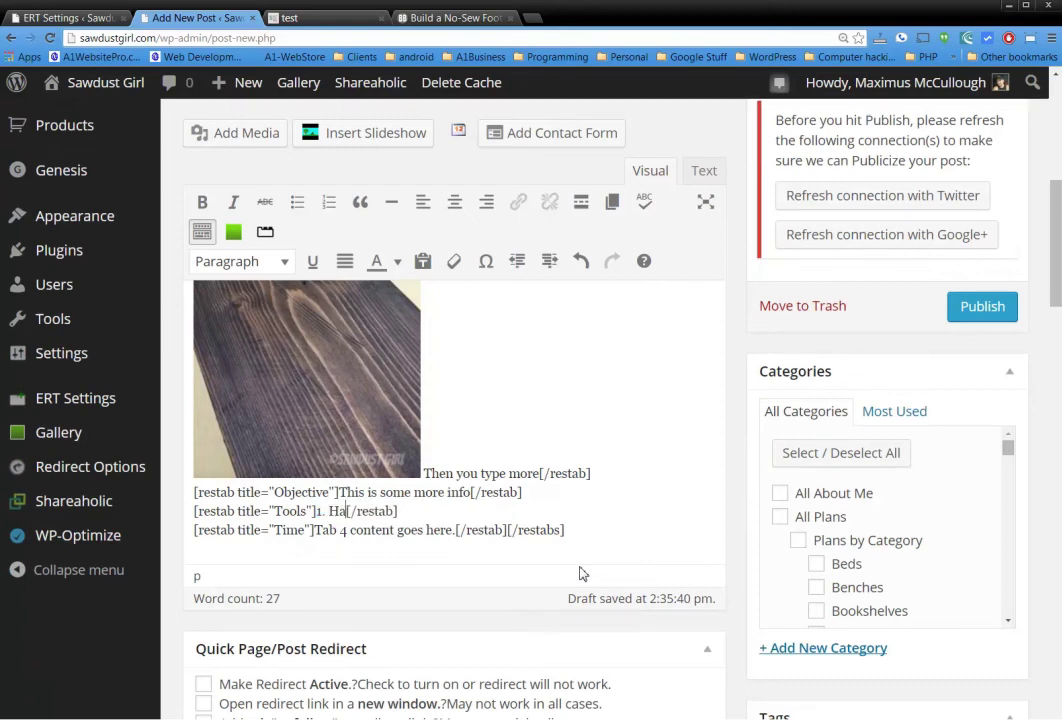
key(Return)
text(2. Nails)
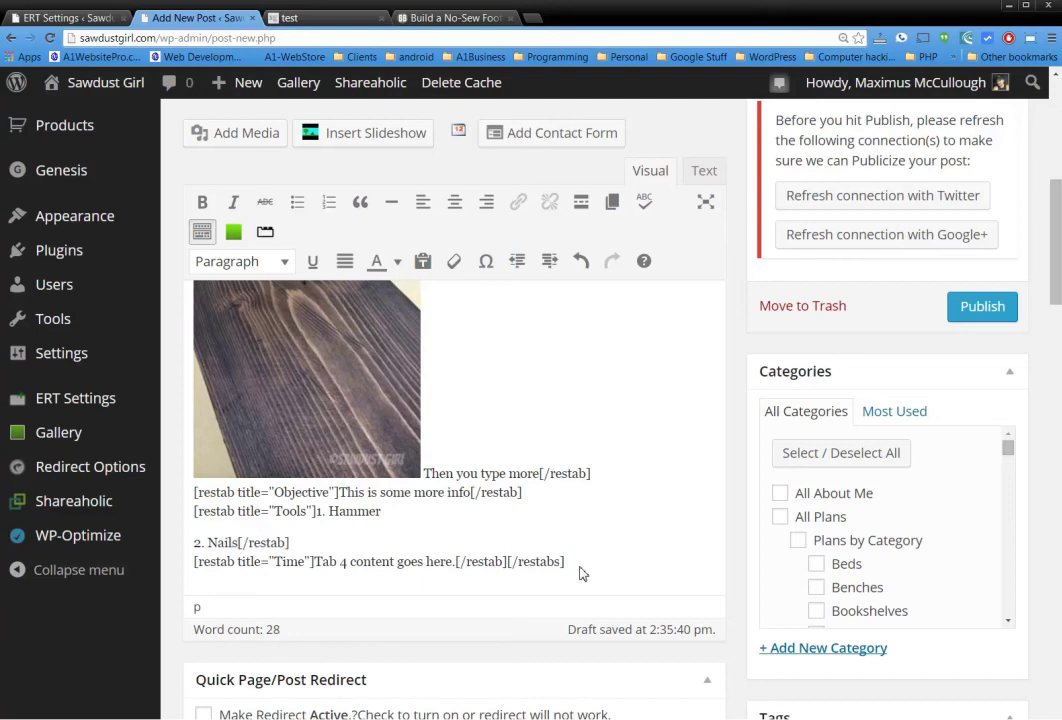
key(Return)
text(3. )
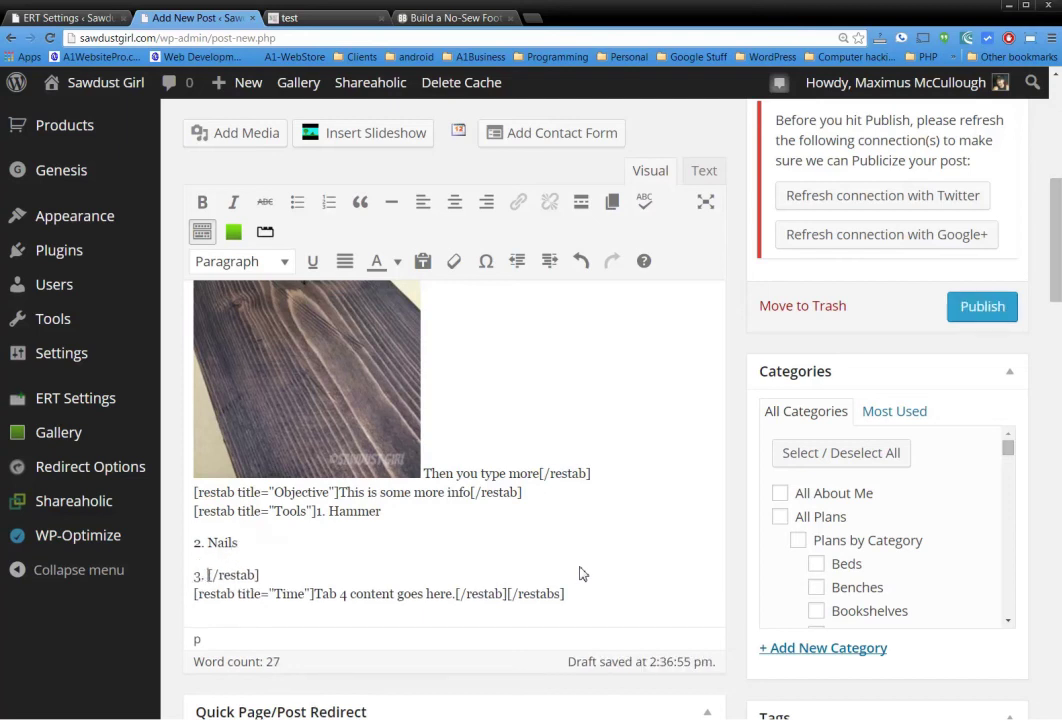
text(Screws)
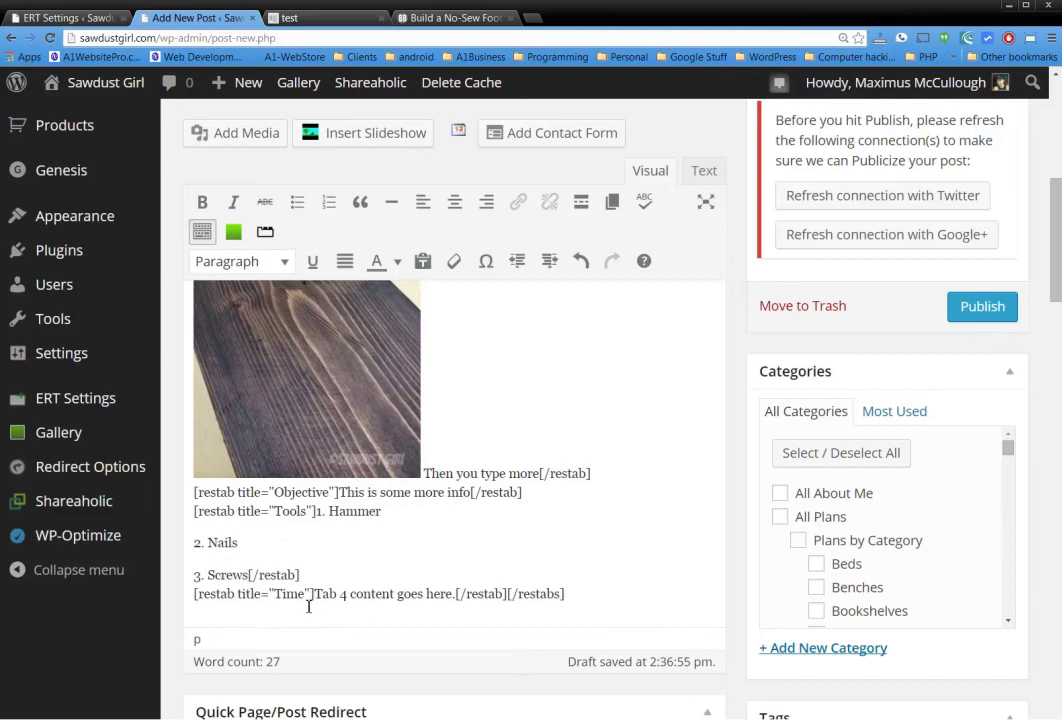
- Replace the Time tab's placeholder content with "This is going to take forever."
drag(318, 597, 457, 597)
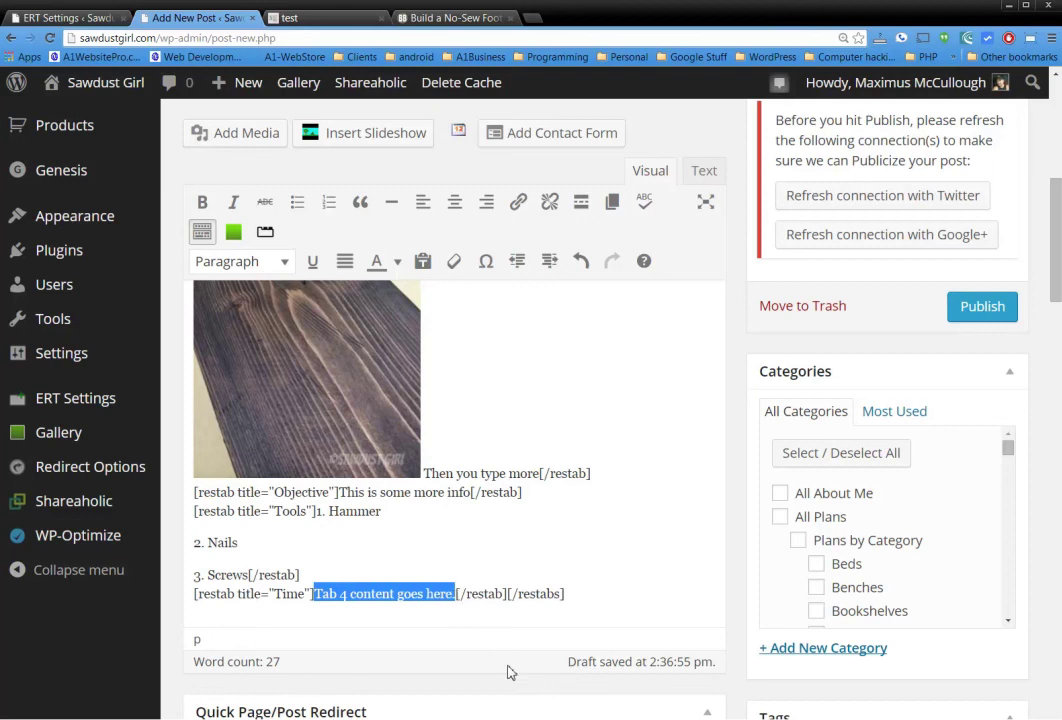
text(This is going to t)
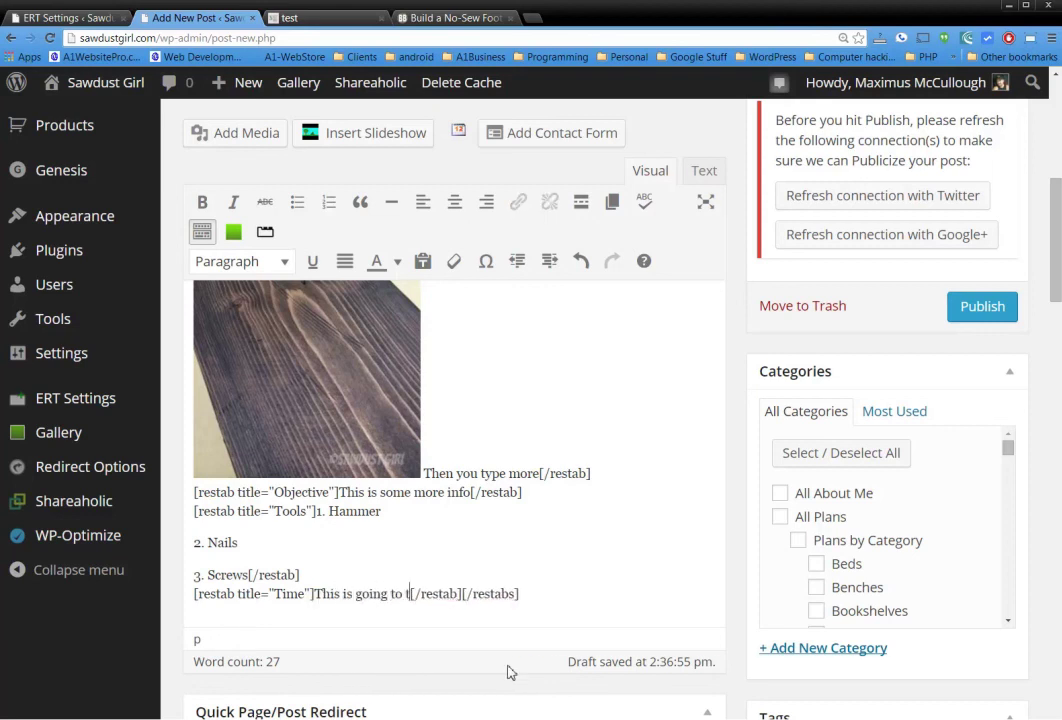
text(ake forever)
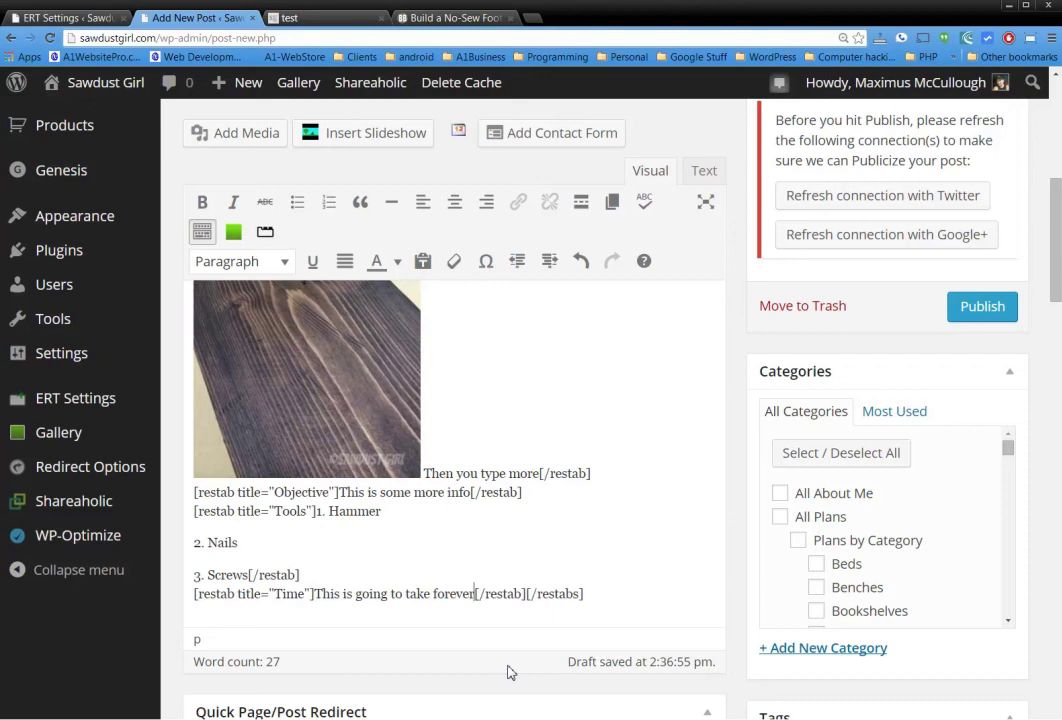
text(.)
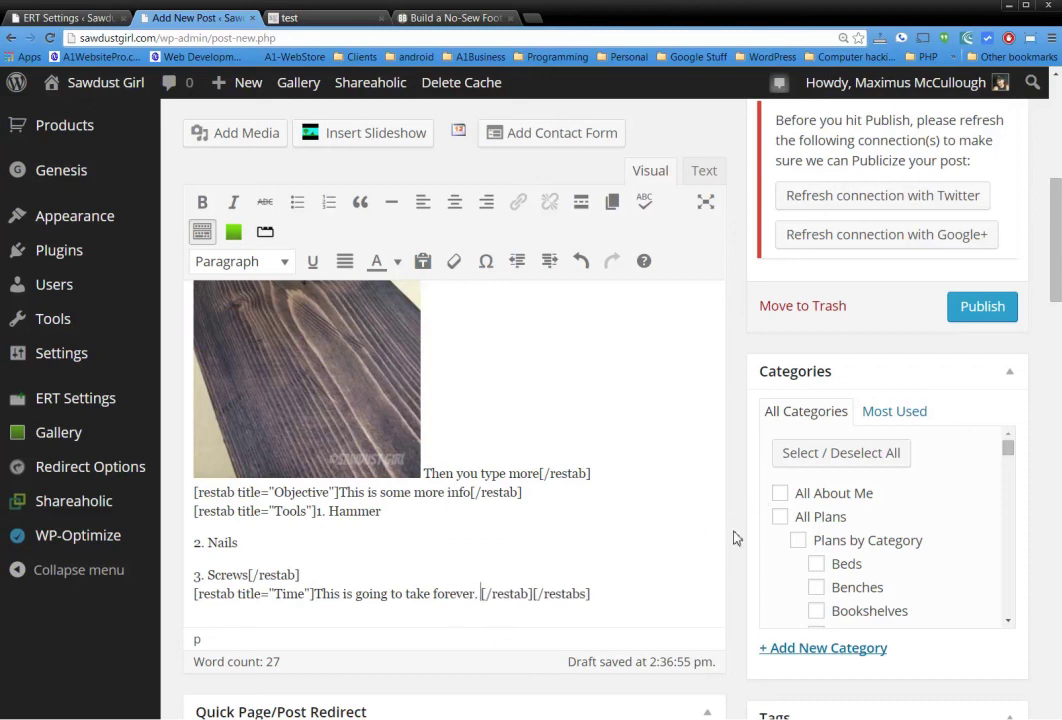
- Preview the test2 post and check the content of its Materials, Objective, Tools and Time tabs
scroll(620, 505, up, 5)
click(797, 261)
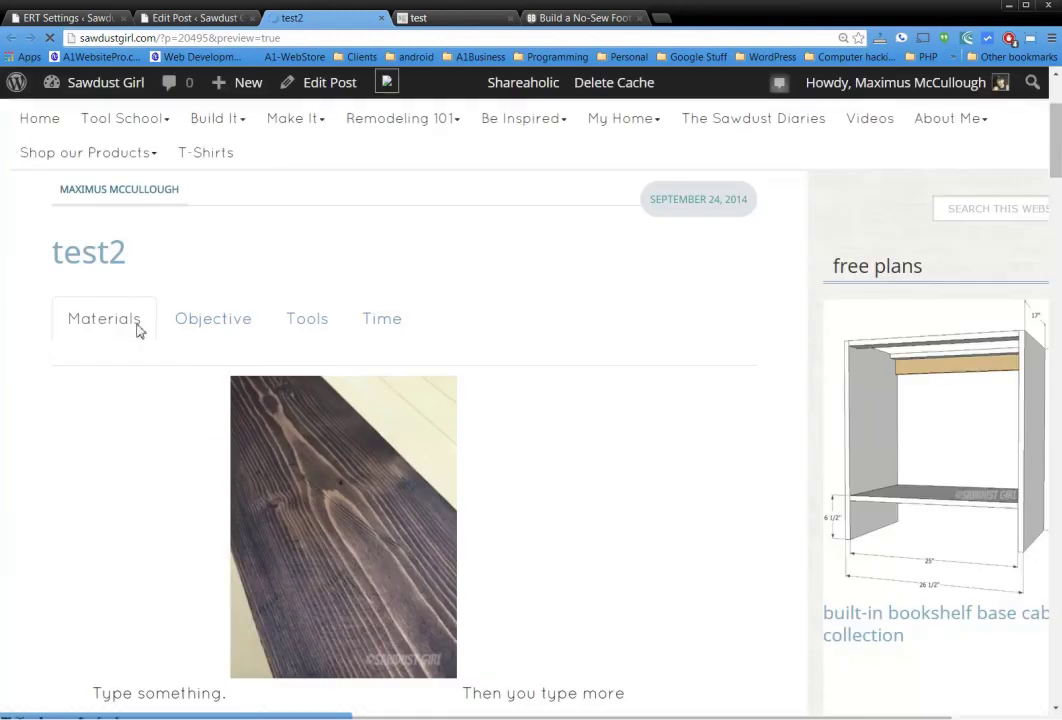
click(228, 325)
click(318, 324)
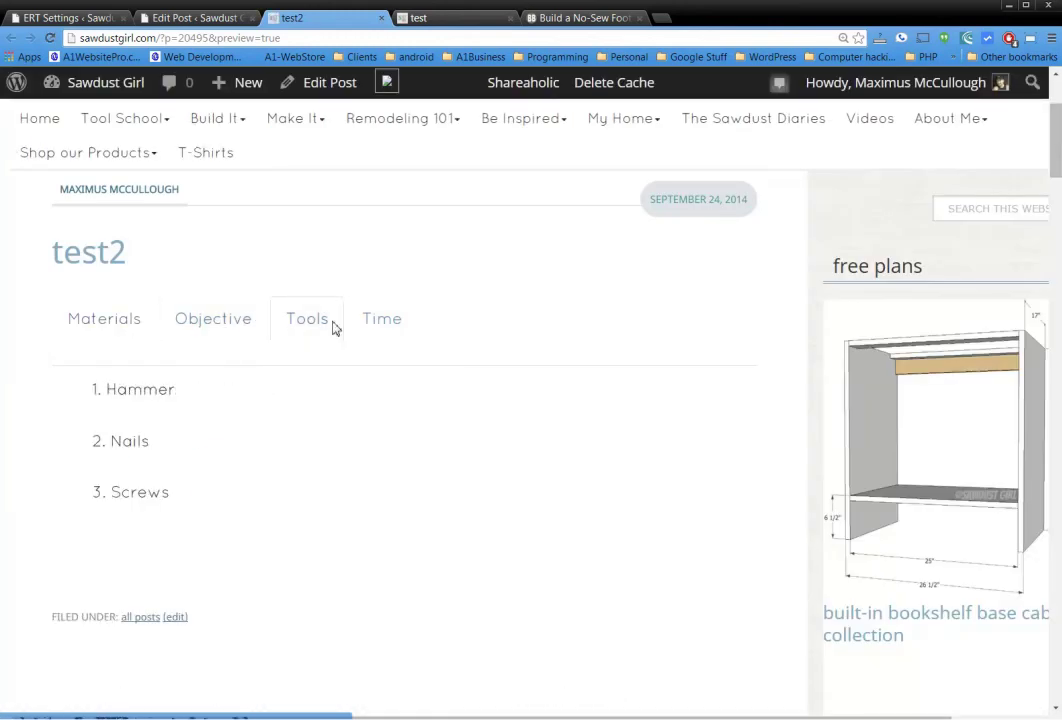
click(370, 324)
click(109, 329)
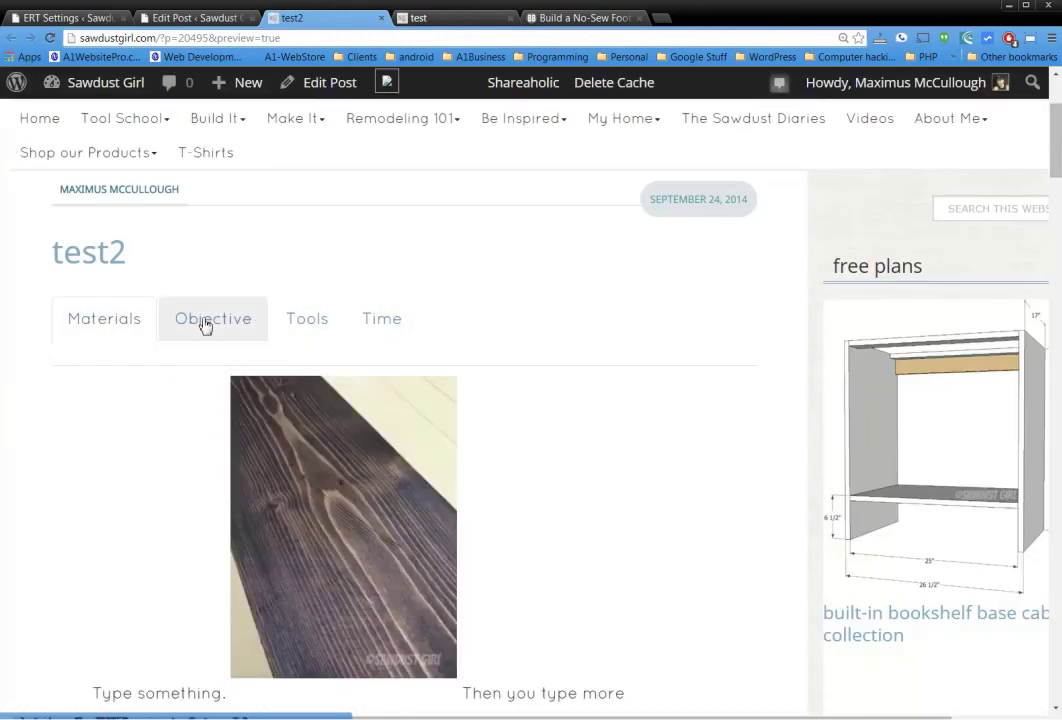
scroll(300, 352, down, 2)
scroll(312, 353, up, 2)
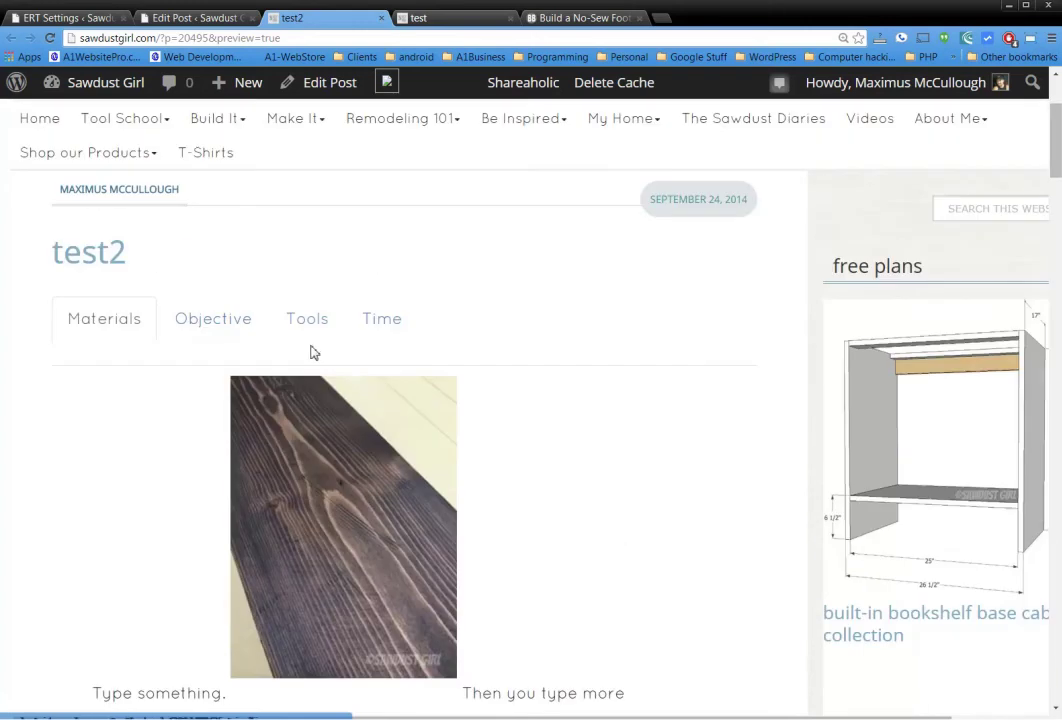
click(240, 320)
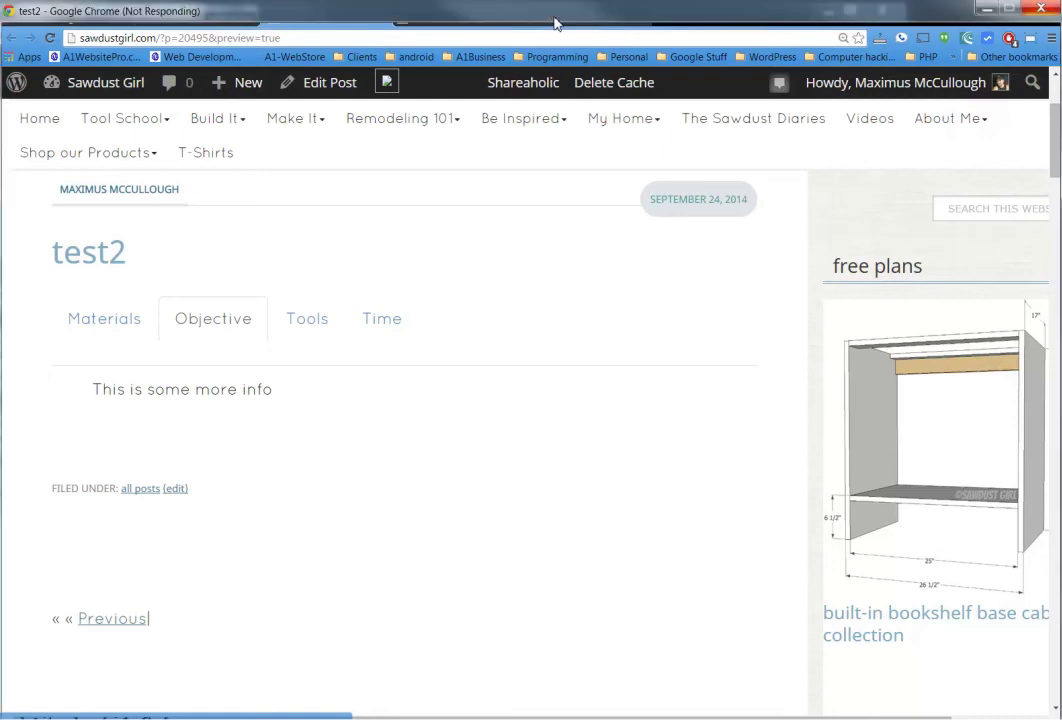
- Switch to the Build Basic no-sew footstool page and examine its Materials, Tools and Overview tabs for comparison
click(555, 22)
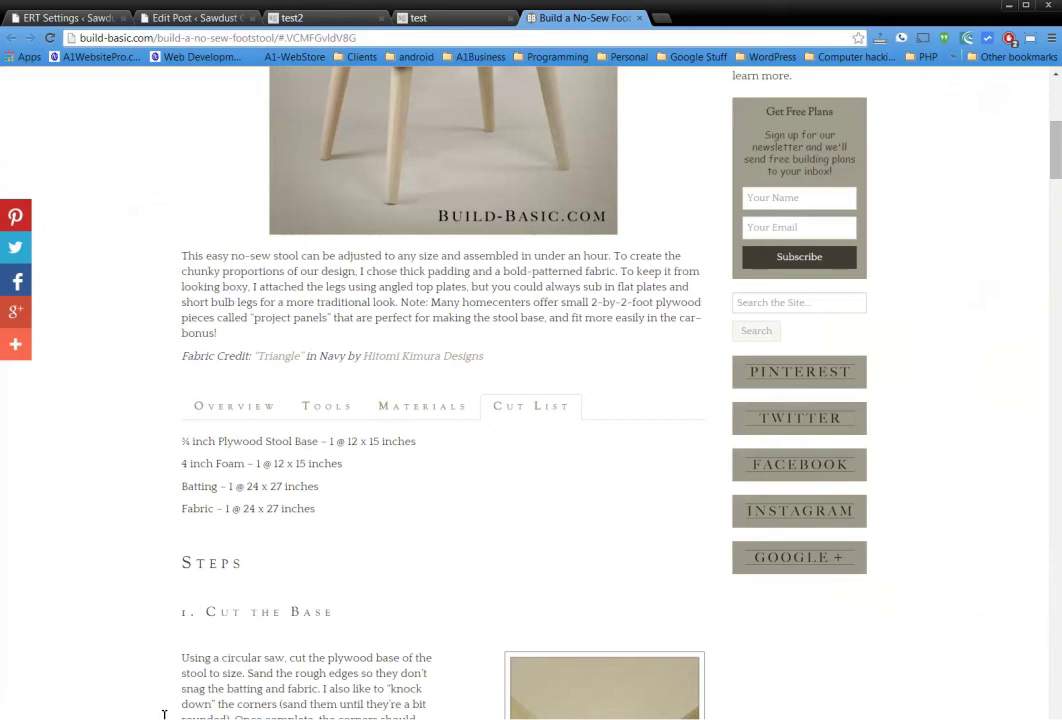
click(434, 421)
click(328, 417)
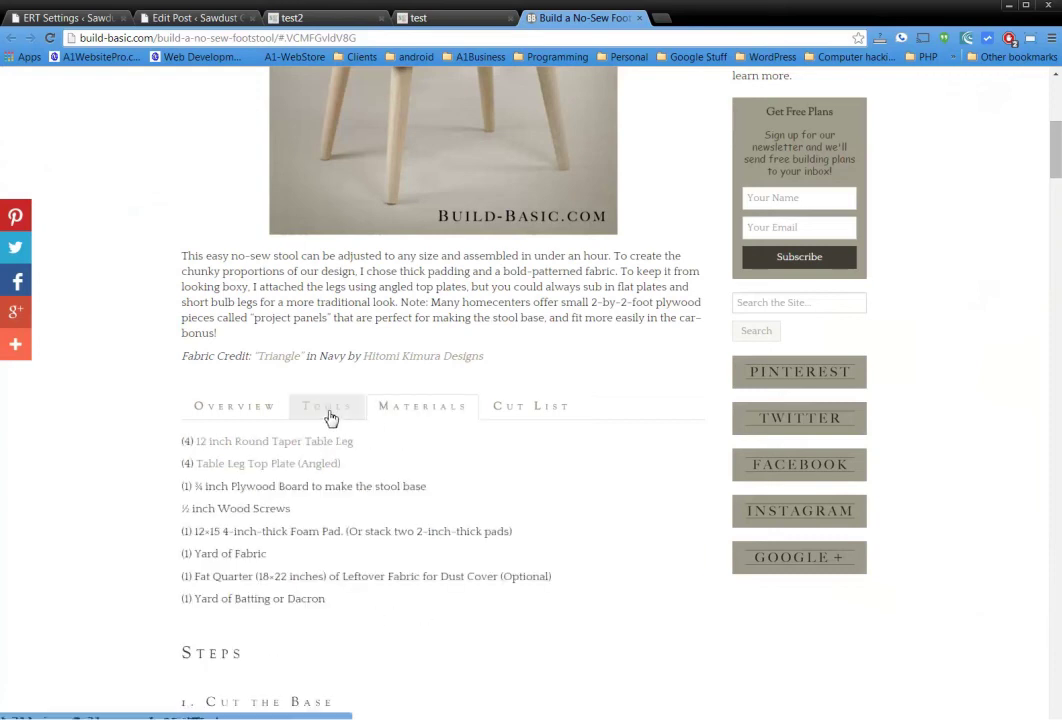
click(239, 412)
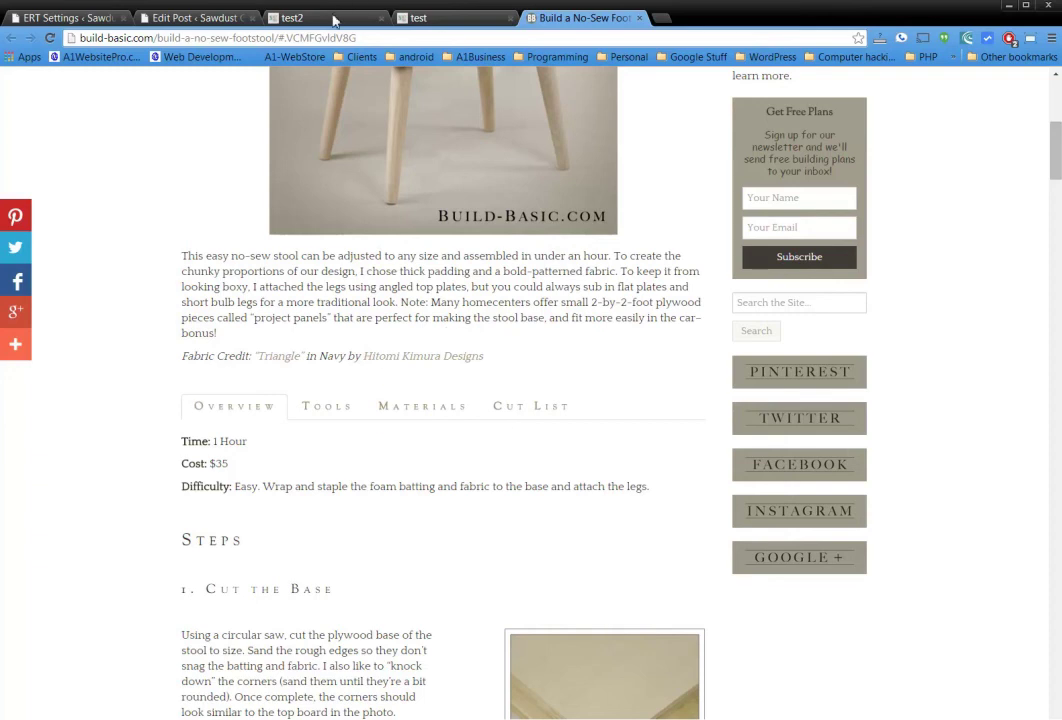
- Return to the test2 preview and go through its tabs again, ending on Time
click(335, 20)
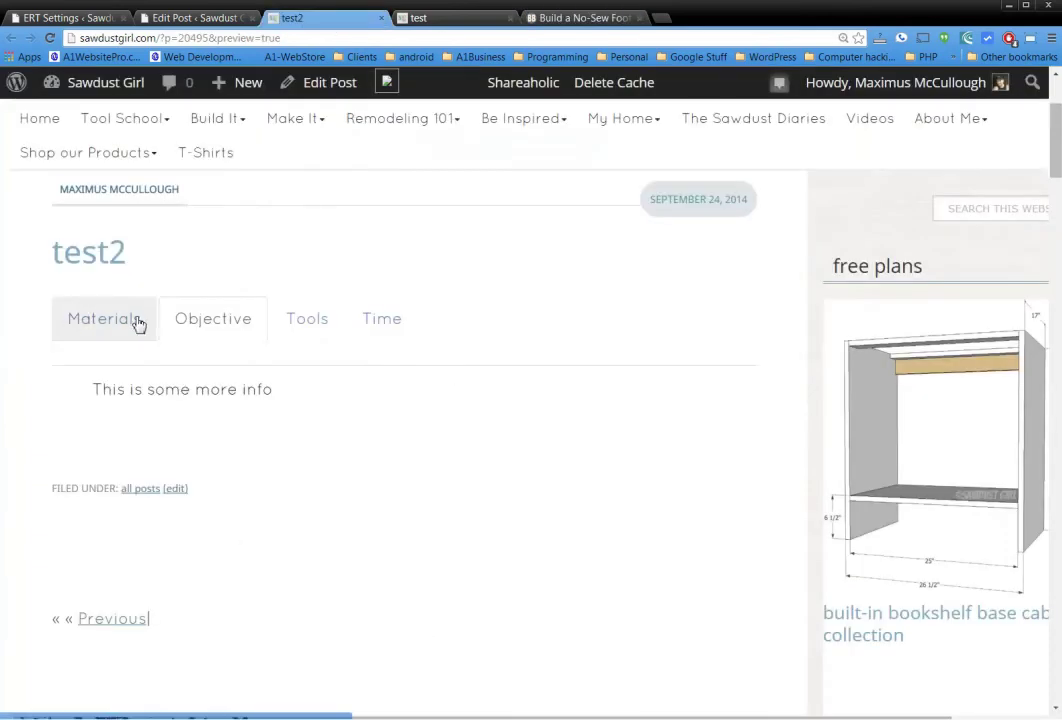
click(137, 323)
click(322, 326)
click(390, 324)
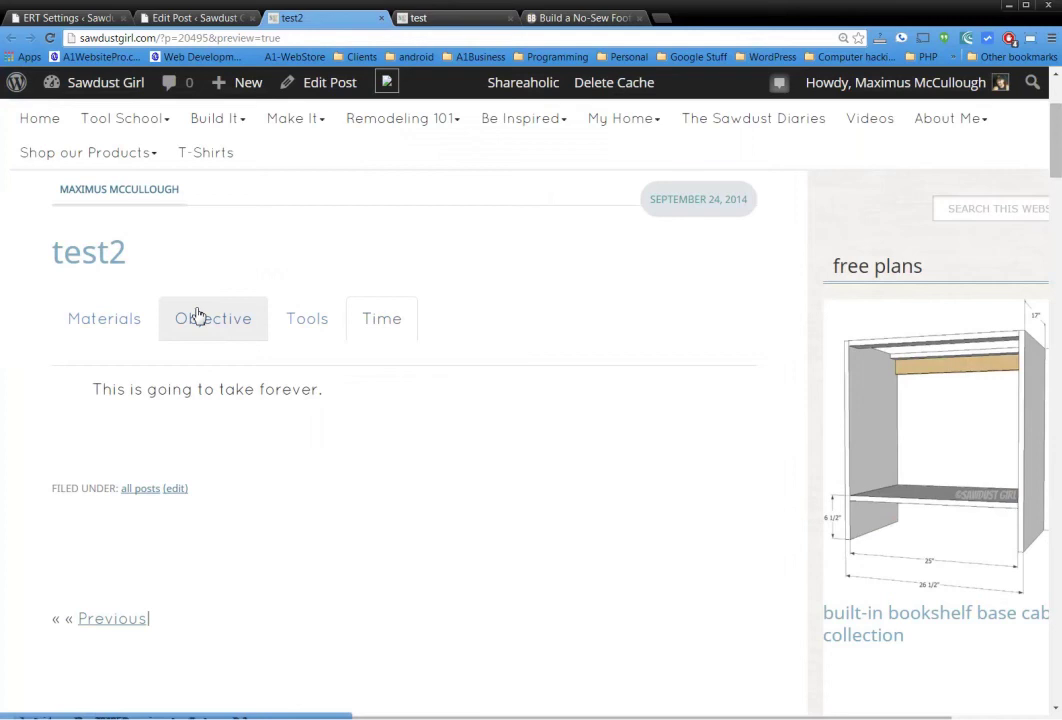
click(198, 316)
click(333, 332)
click(395, 330)
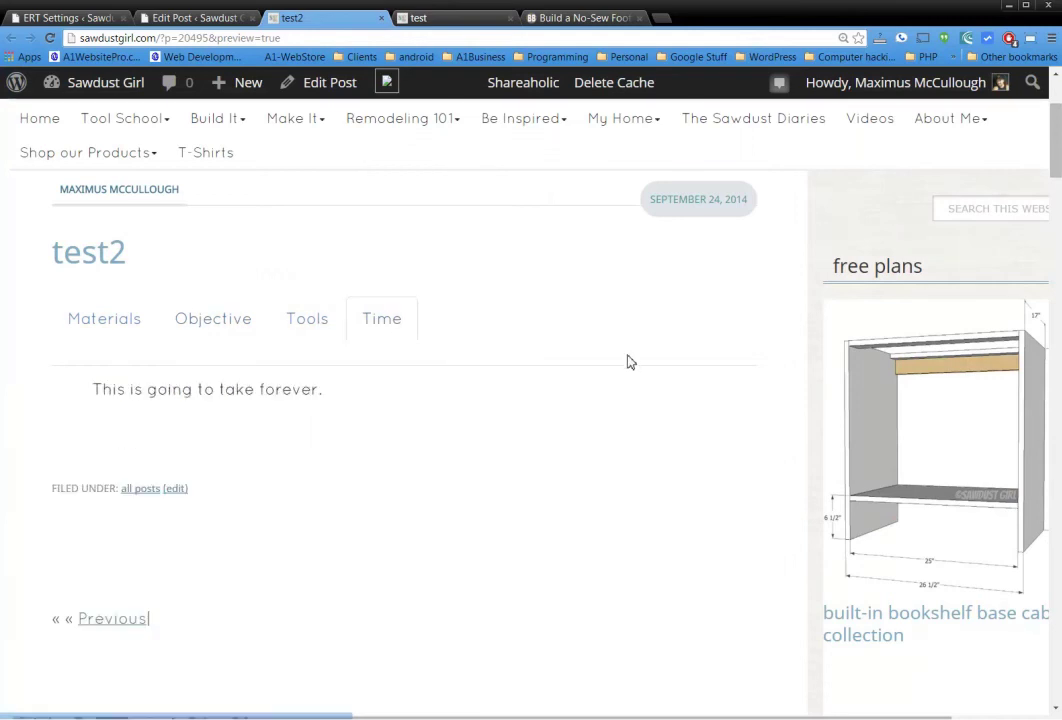